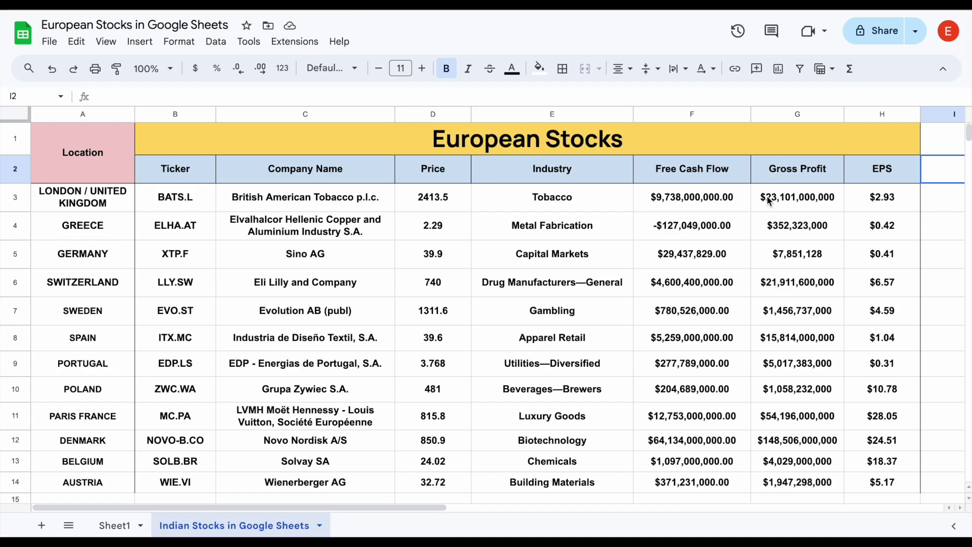
Review the table's locations in column A, from Greece down to Austria.
click(650, 144)
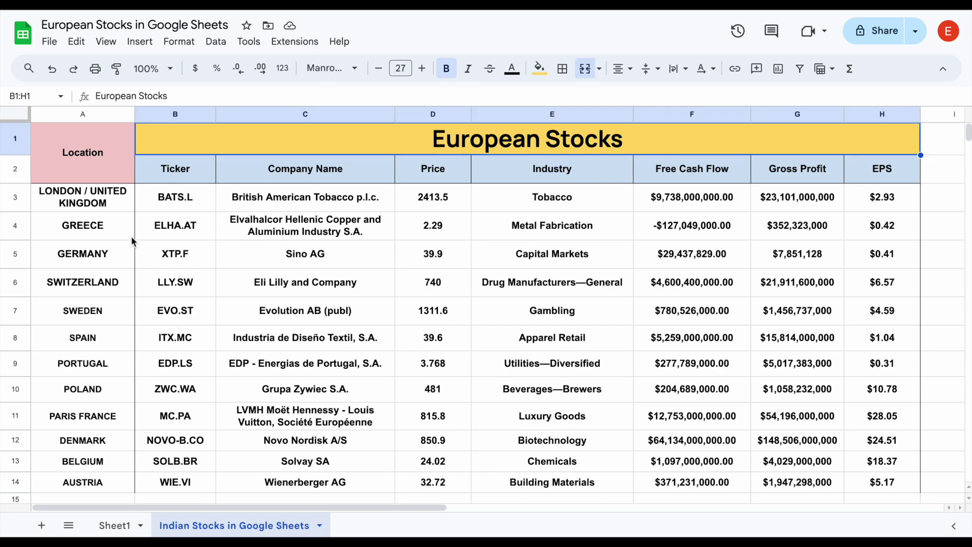
click(117, 203)
click(119, 223)
click(117, 253)
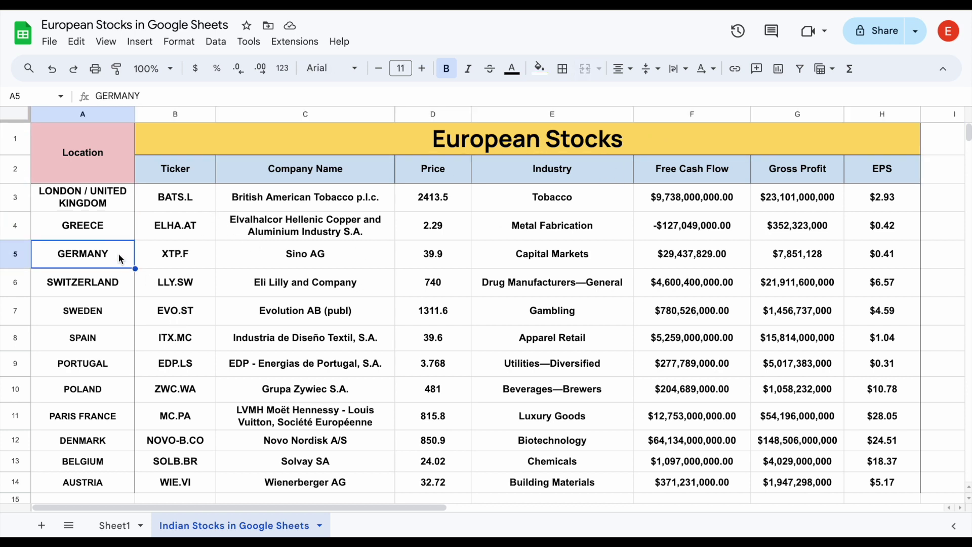
click(118, 284)
click(115, 310)
click(113, 339)
click(113, 364)
click(113, 386)
click(122, 419)
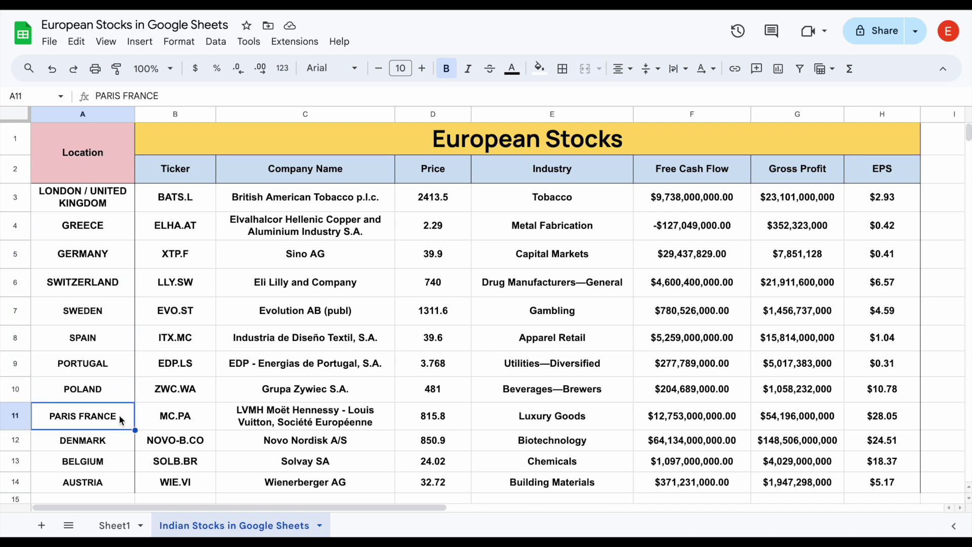
click(114, 438)
click(114, 459)
click(111, 480)
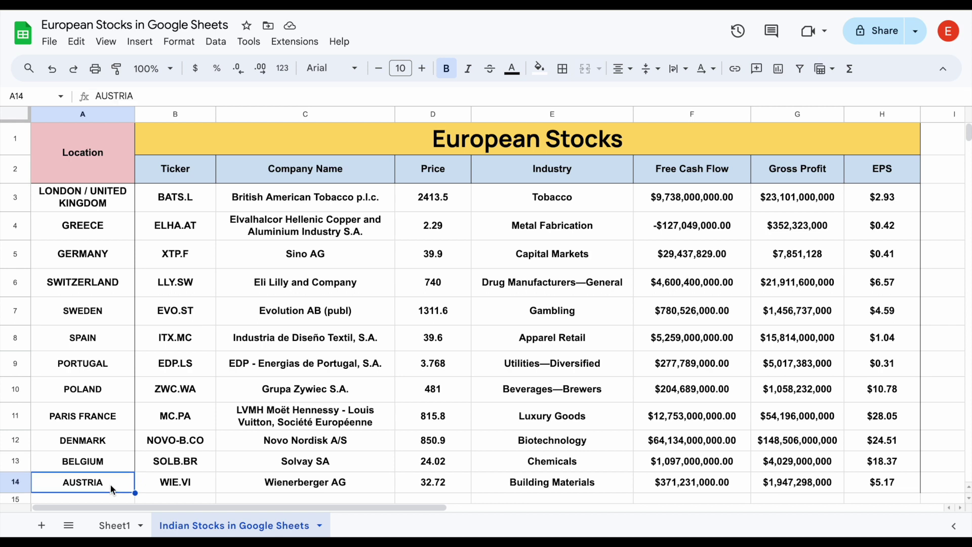
Clear C4:H14, then fill row 3's formulas back down through row 14.
drag(329, 229, 871, 486)
key(Delete)
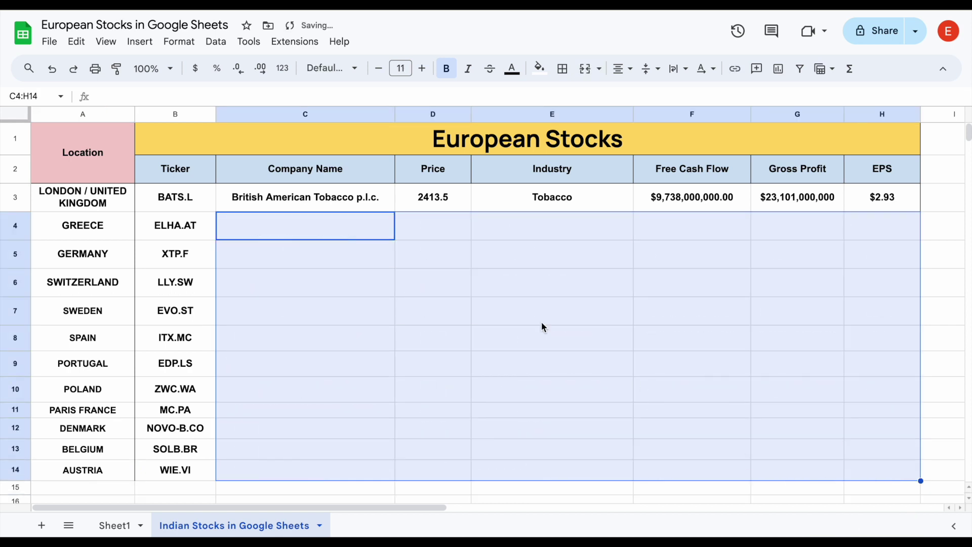
drag(357, 205, 861, 208)
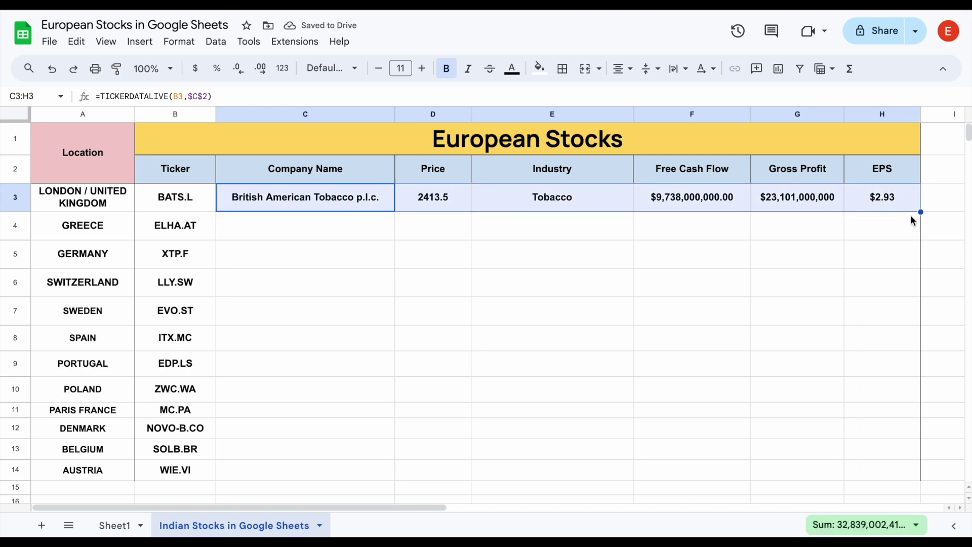
drag(920, 212, 874, 469)
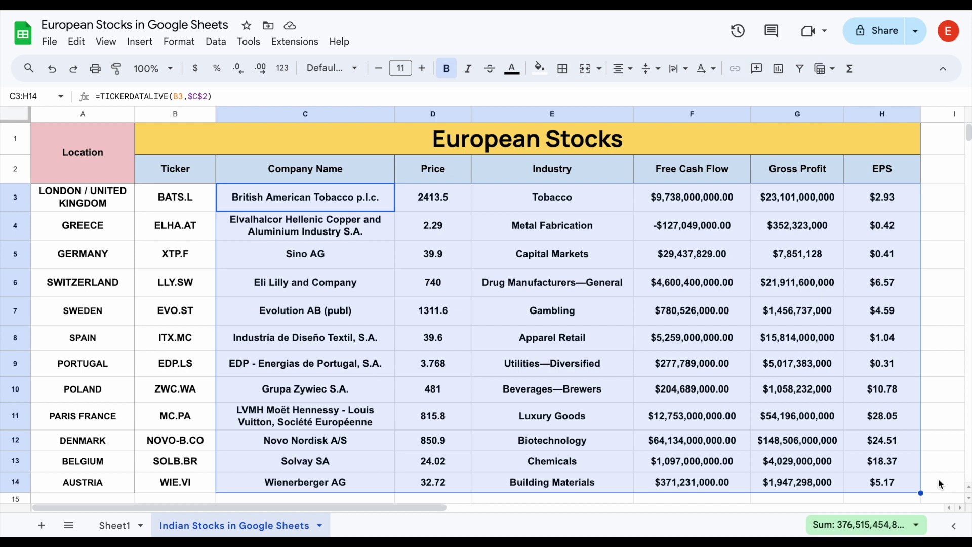
click(942, 440)
Empty every data cell in C3:H14, leaving only locations and tickers.
drag(96, 205, 108, 485)
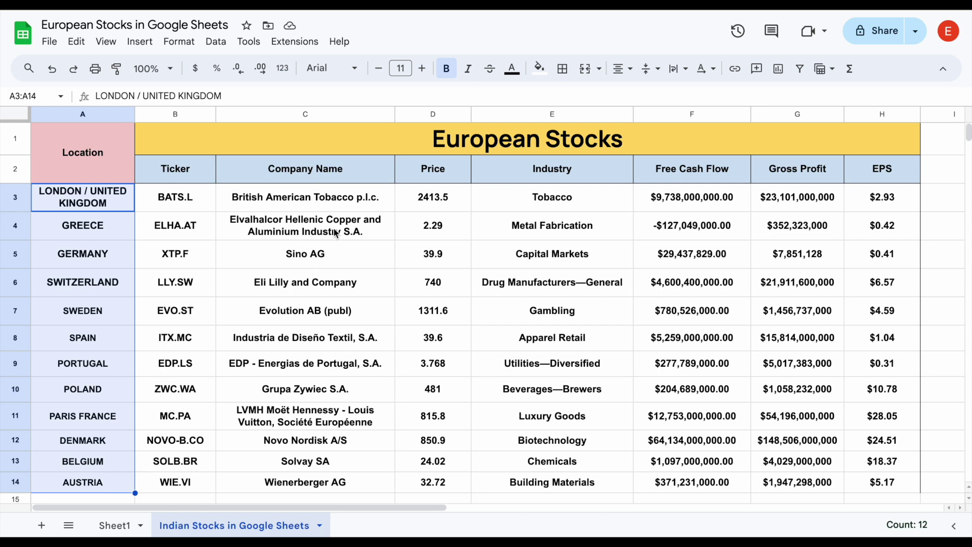
drag(304, 200, 557, 256)
drag(642, 345, 872, 484)
key(Delete)
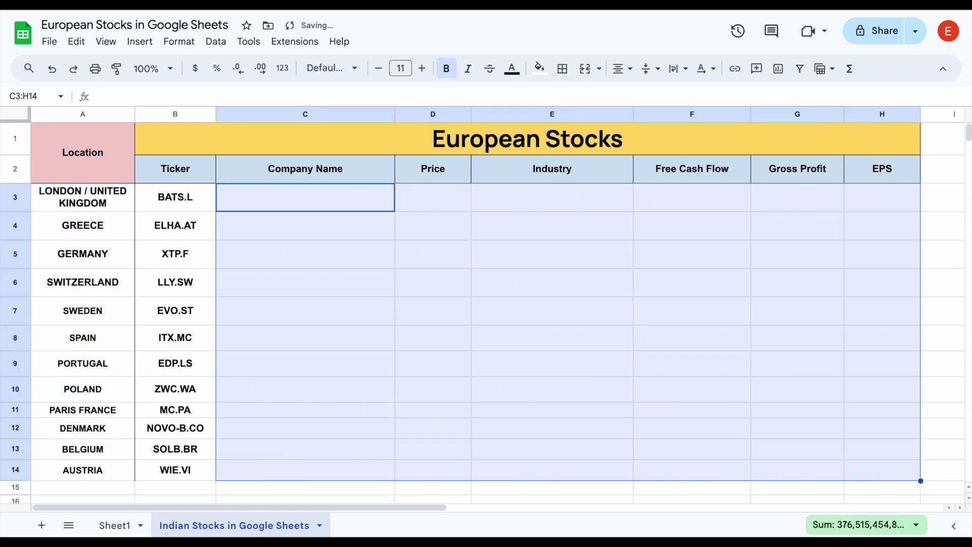
Discard an initial =goo attempt and begin typing =tick in Company Name cell C3.
click(358, 205)
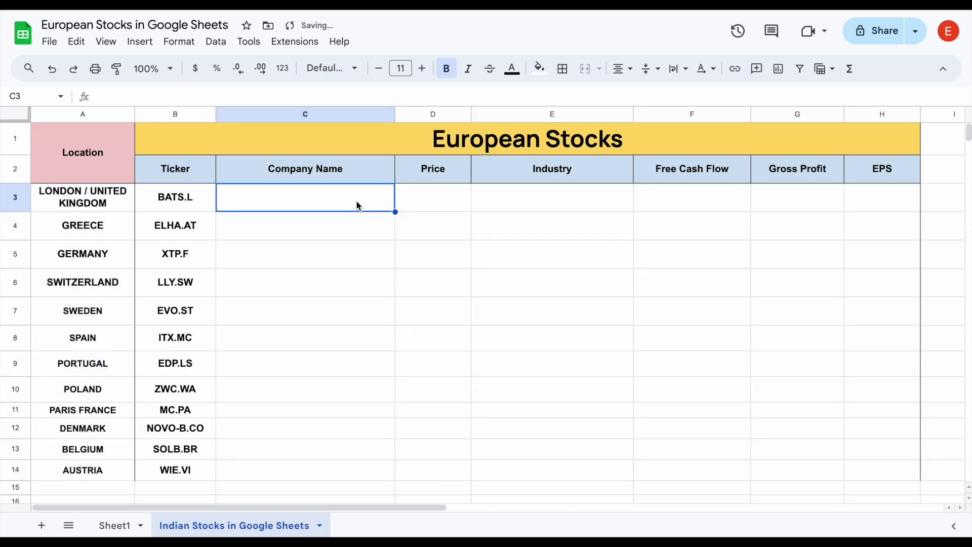
text(=goo)
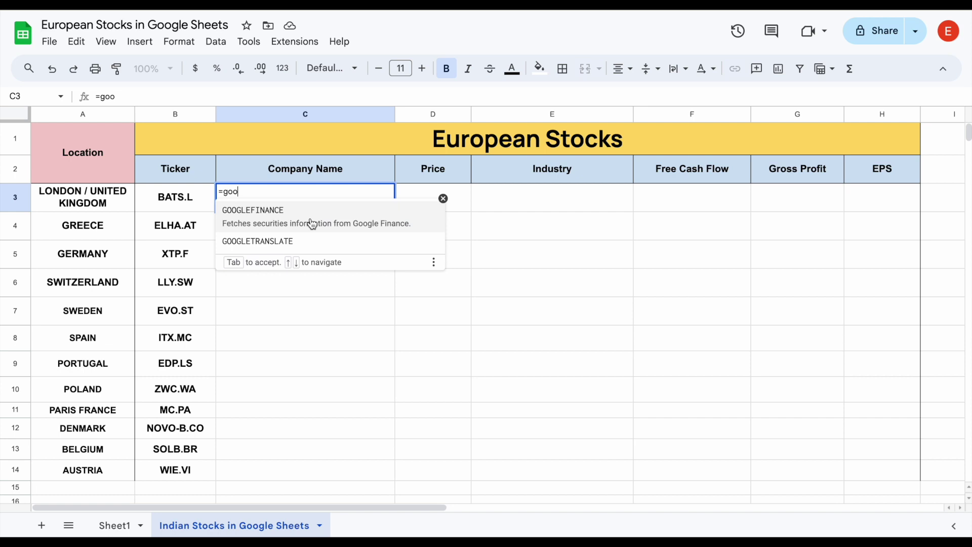
key(BackSpace)
key(BackSpace)
key(BackSpace)
key(BackSpace)
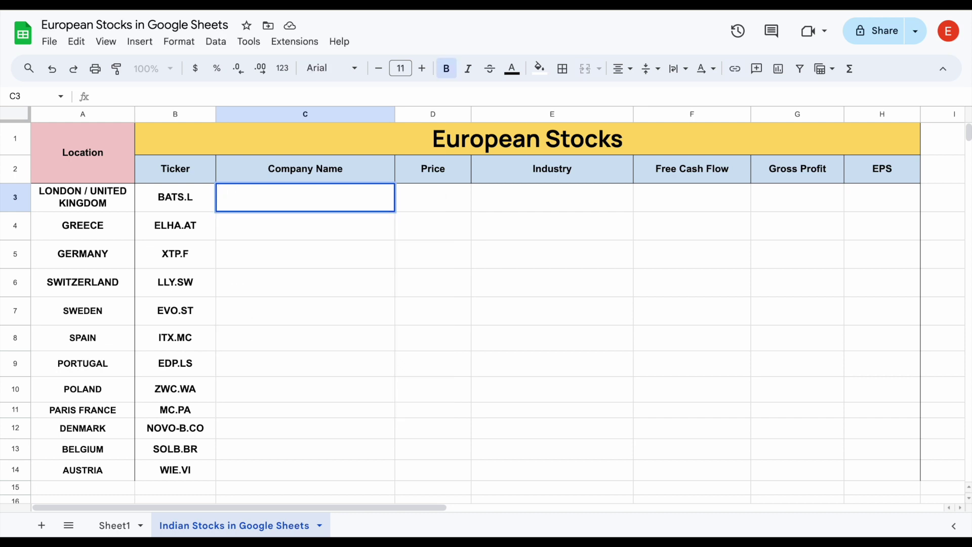
click(344, 276)
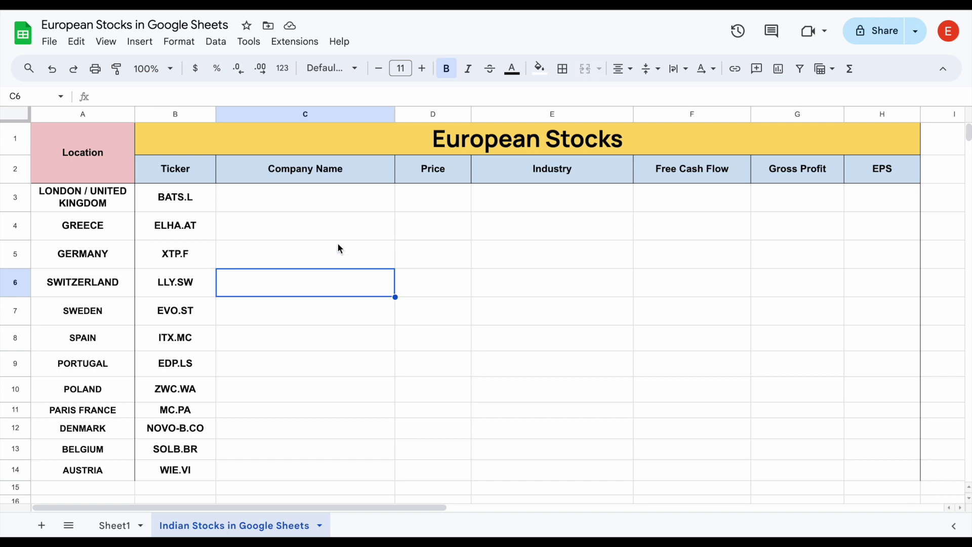
click(314, 210)
text(=tic)
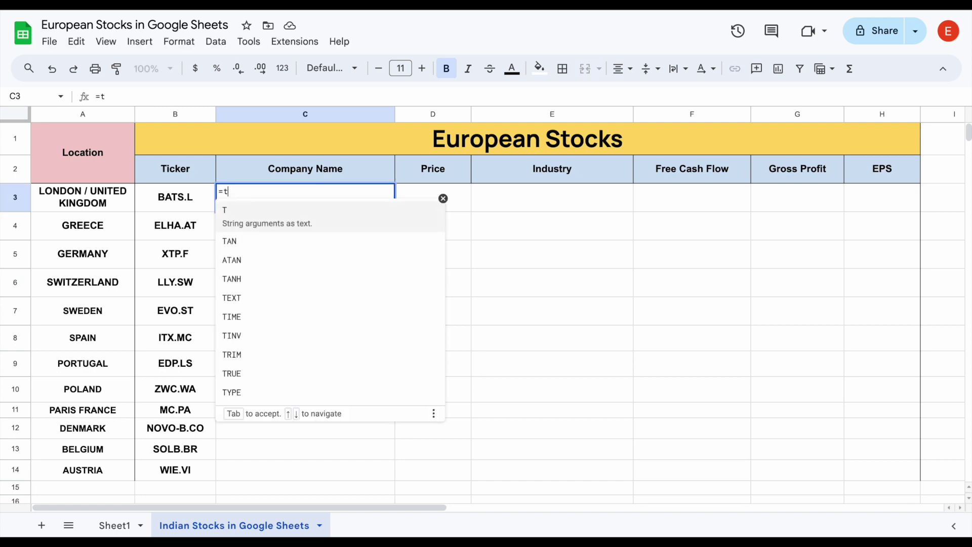
text(k)
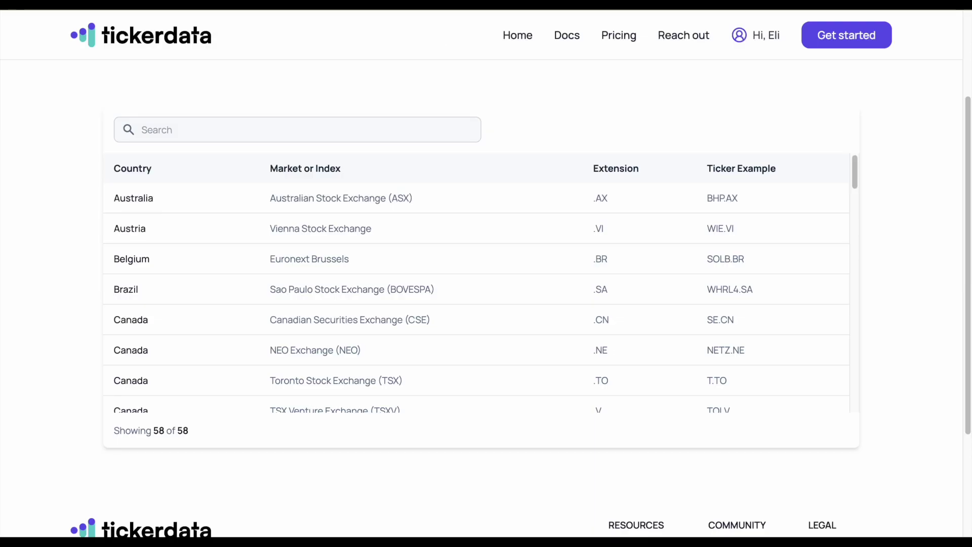
drag(853, 167, 852, 358)
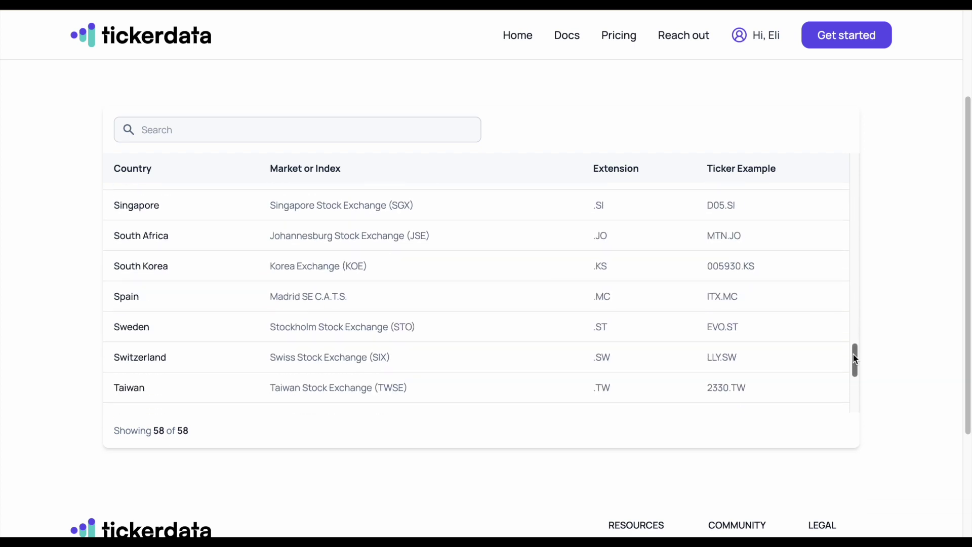
scroll(807, 351, down, 2)
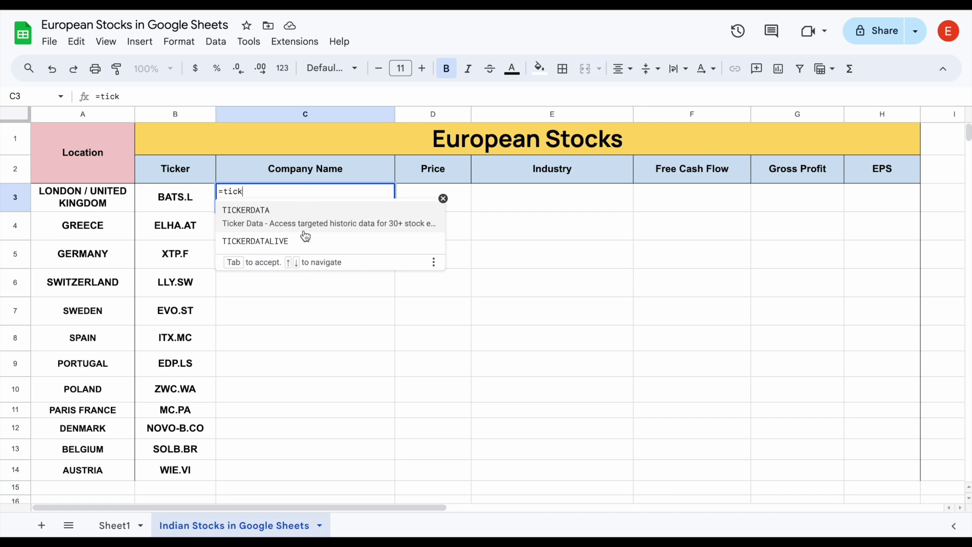
Enter =TICKERDATALIVE(B3,"Company Name") in C3 to show British American Tobacco p.l.c.
click(320, 241)
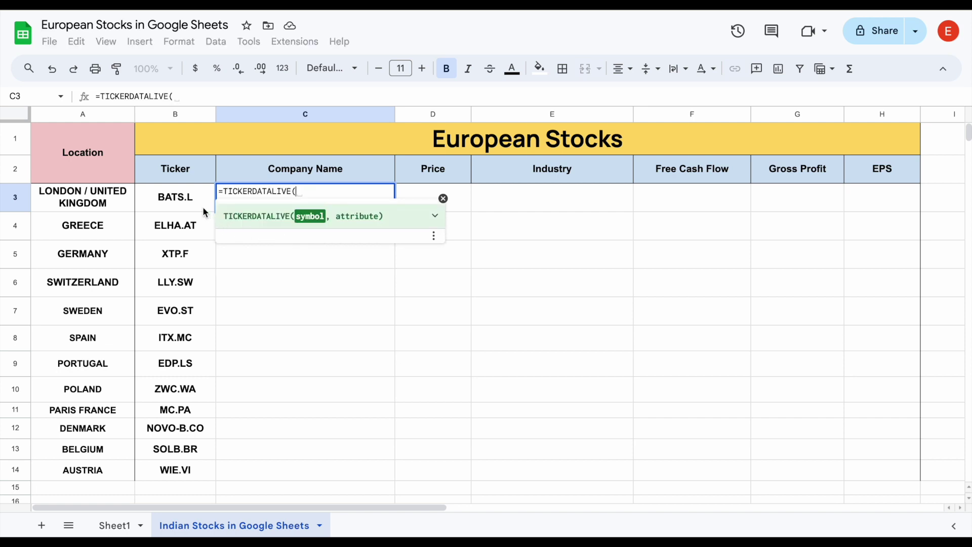
click(178, 198)
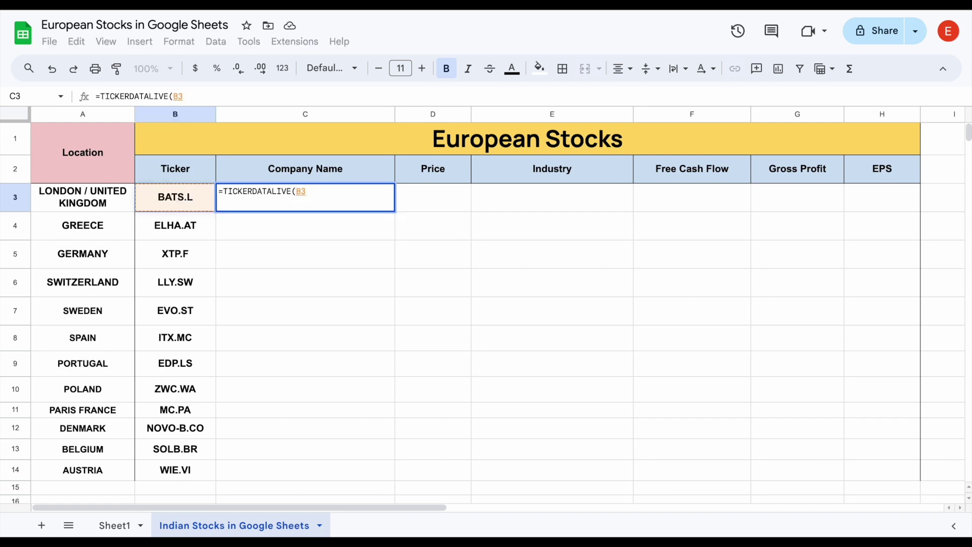
text(,")
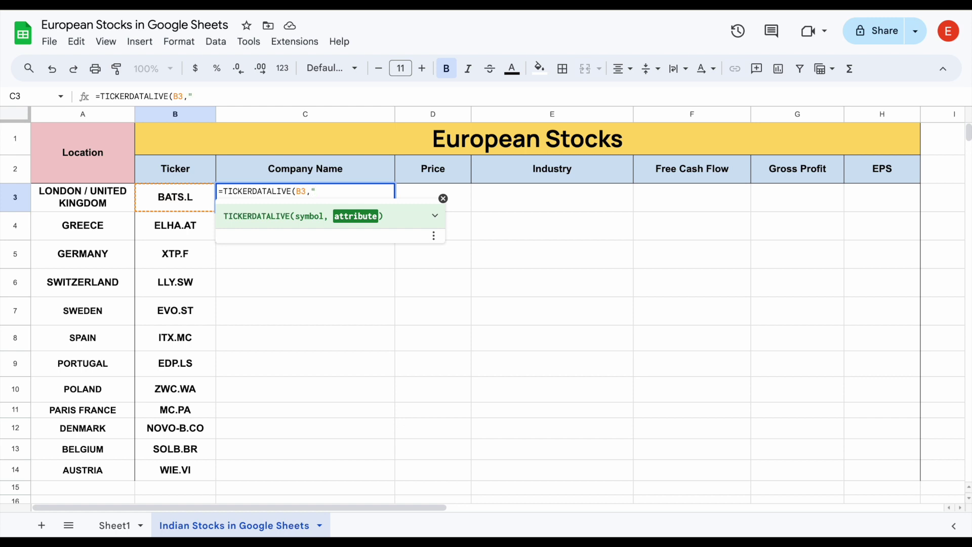
text(Company Name)
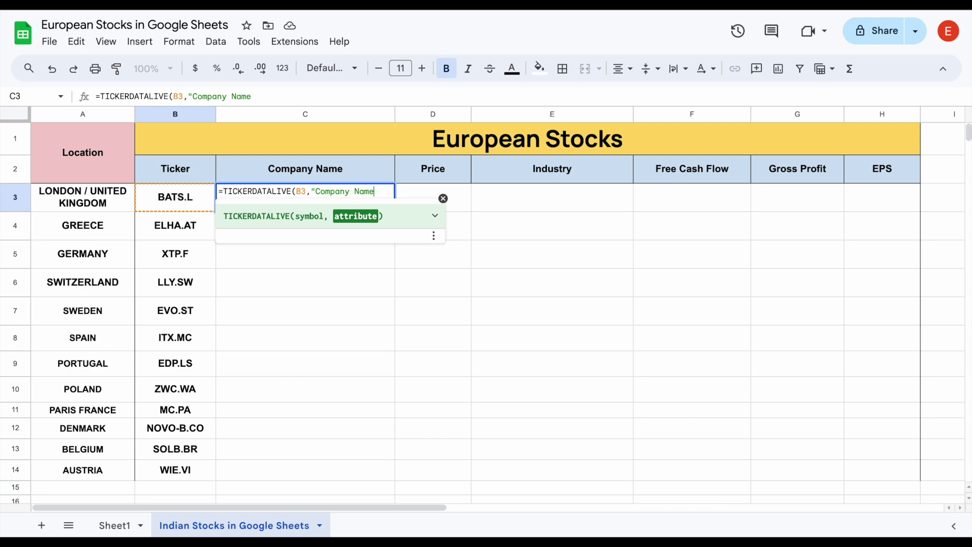
text("))
key(Return)
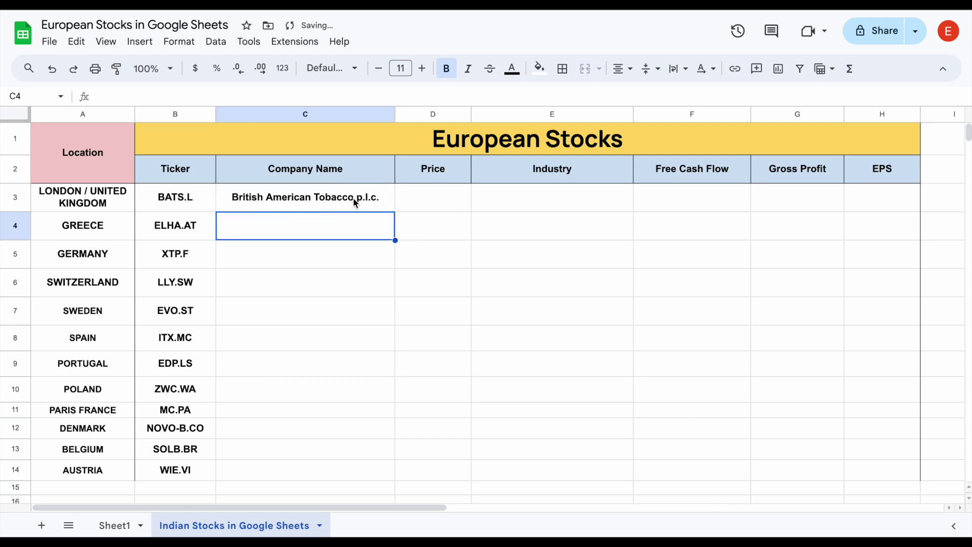
Replace the hard-coded "Company Name" attribute in C3's formula with header reference C2.
click(366, 205)
click(191, 207)
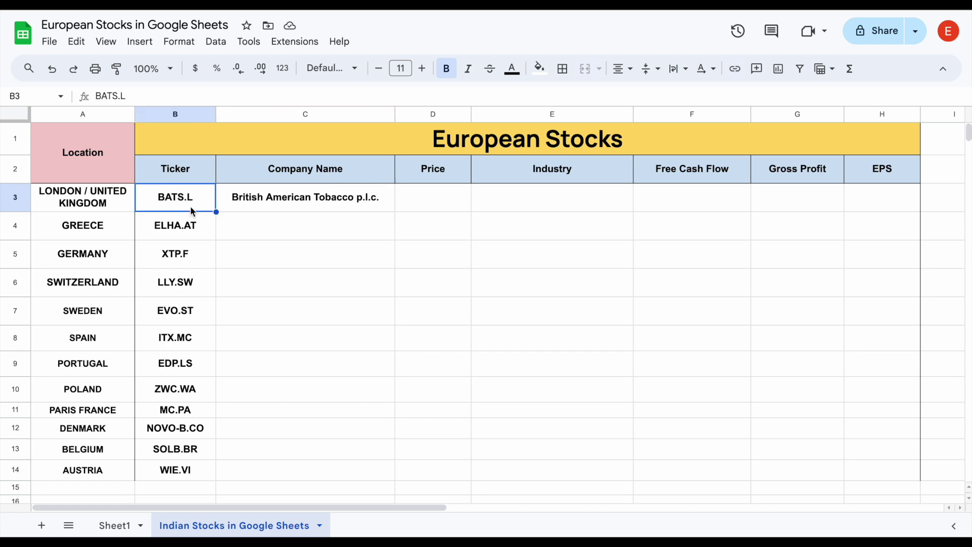
click(117, 205)
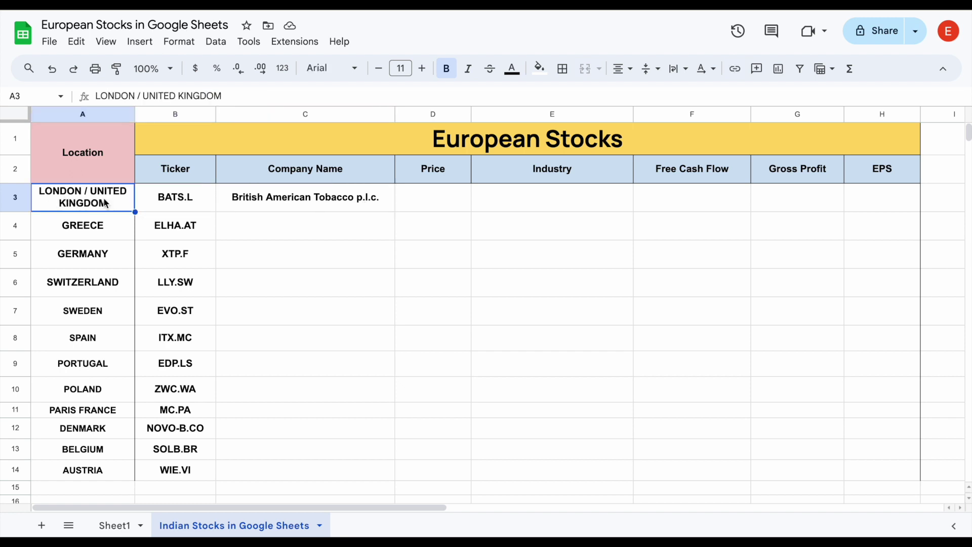
click(327, 205)
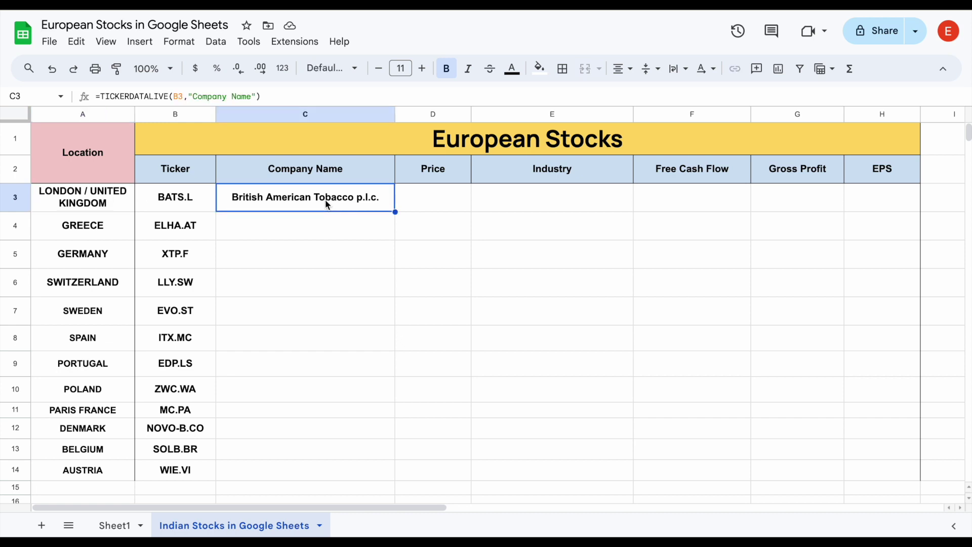
drag(254, 95, 188, 95)
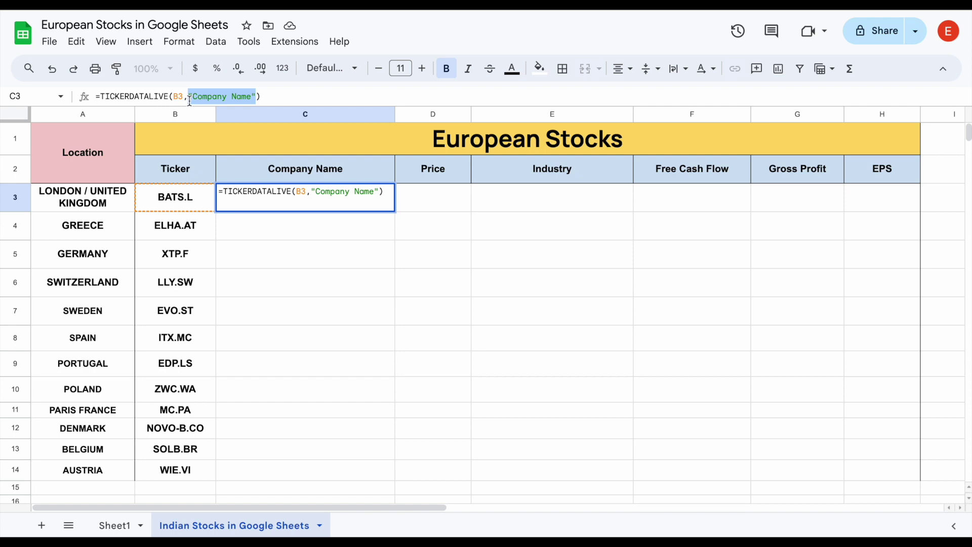
key(BackSpace)
click(304, 172)
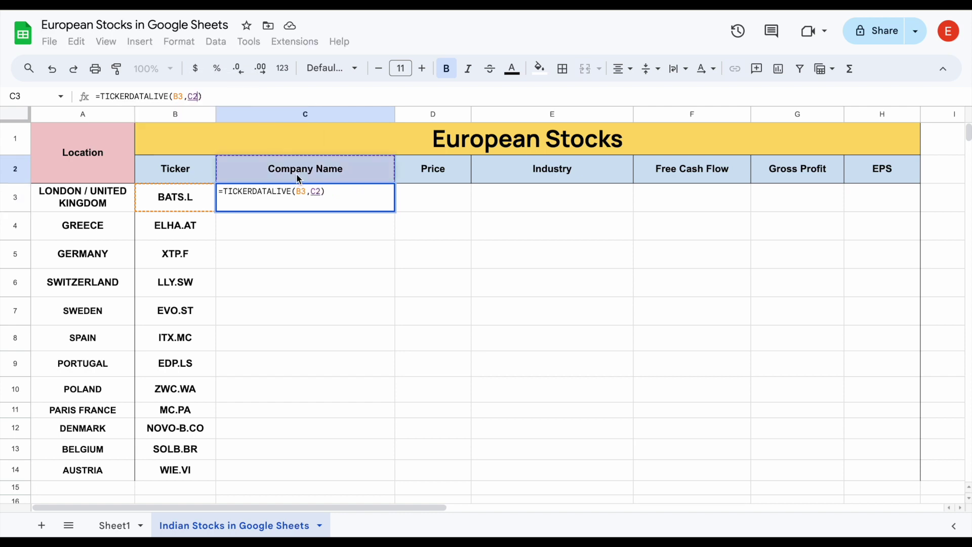
key(Return)
Lock the ticker as $B$3 and copy C3's formula into D3 and E3.
click(329, 202)
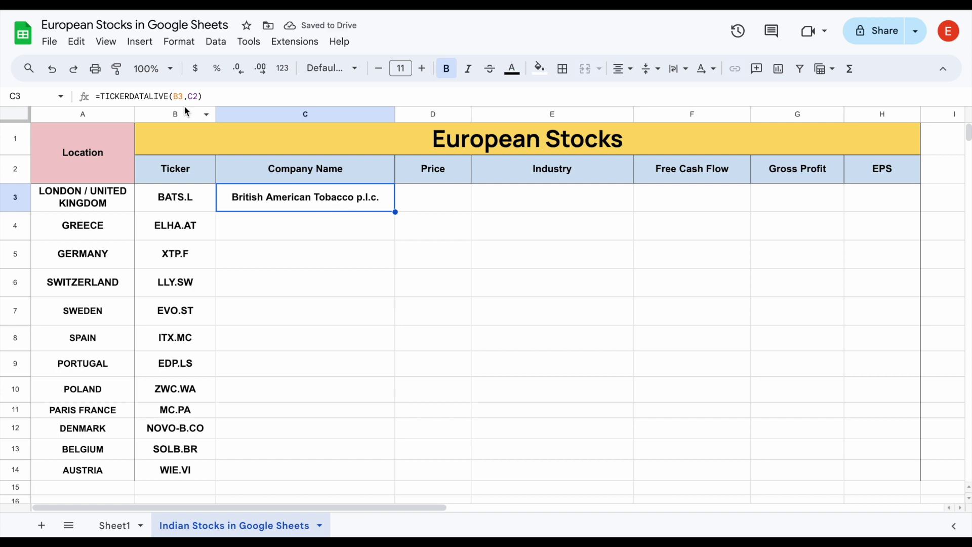
click(174, 96)
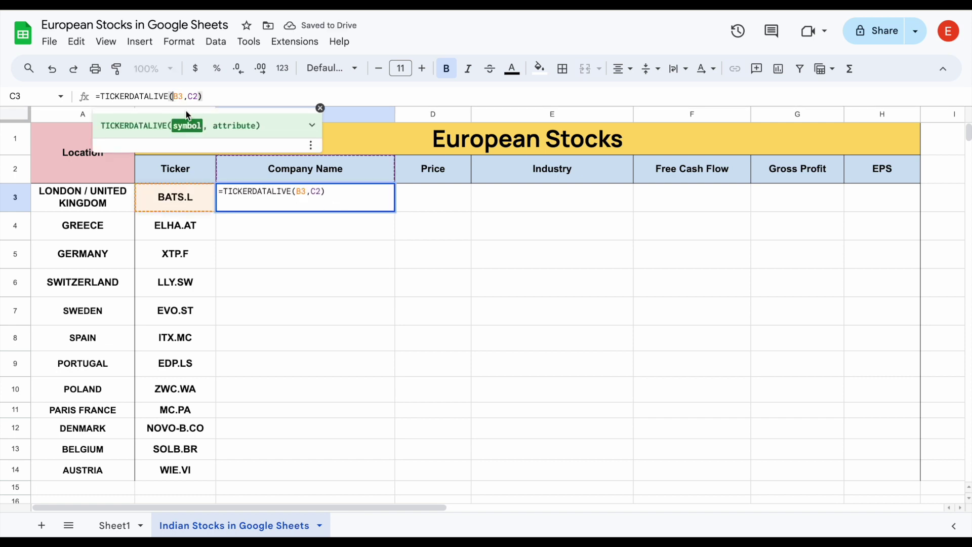
text($)
key(Right)
text($)
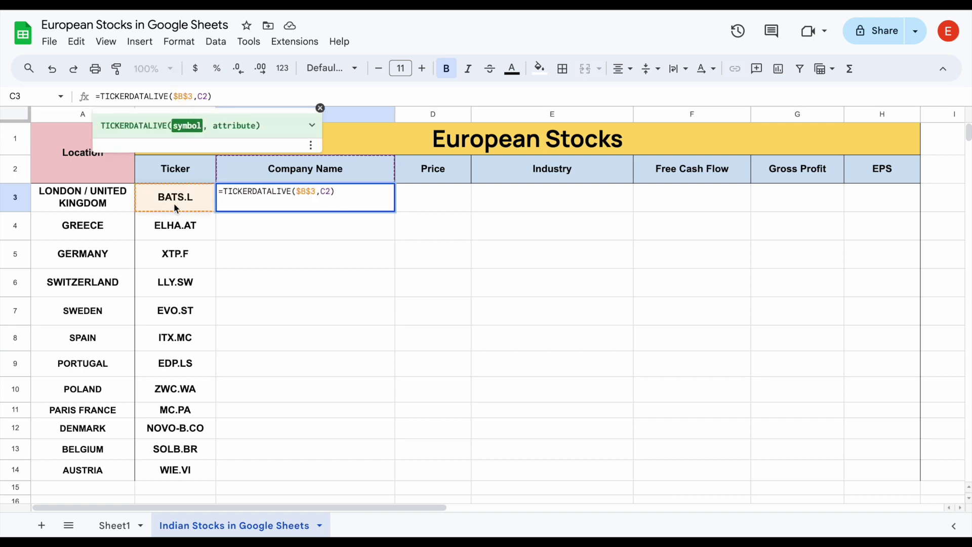
key(Return)
click(368, 204)
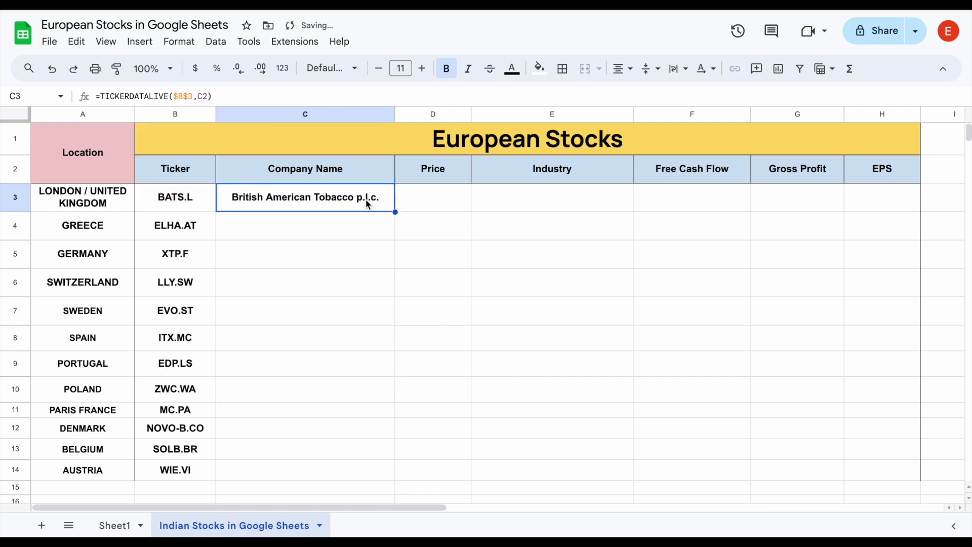
drag(394, 211, 560, 211)
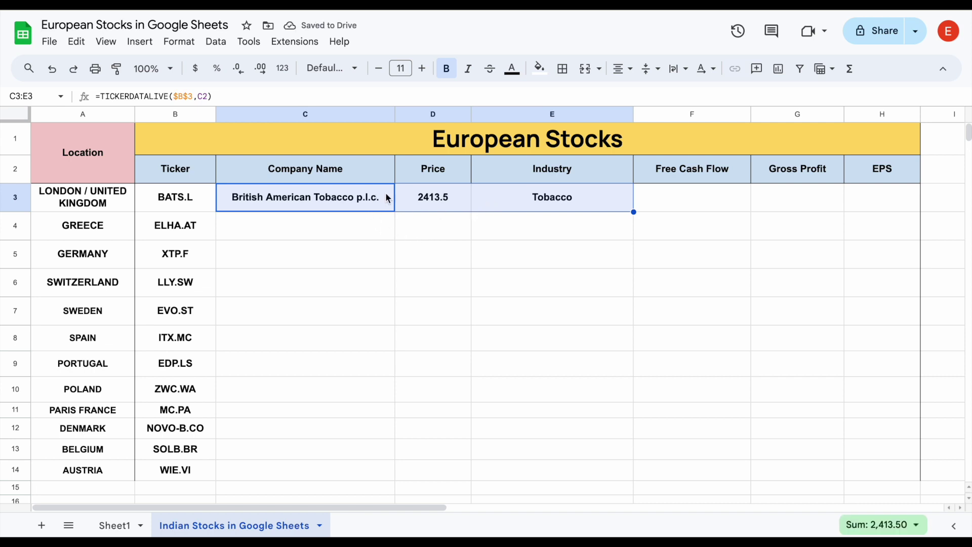
Rename header E2 from Industry to Sector so E3 returns Consumer Defensive.
click(365, 201)
click(425, 200)
click(505, 200)
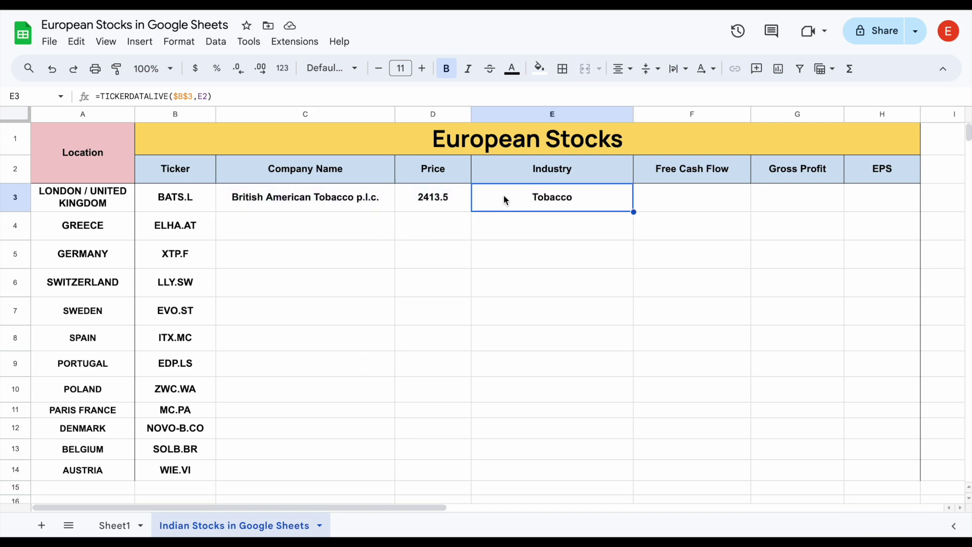
drag(338, 202, 502, 205)
click(578, 170)
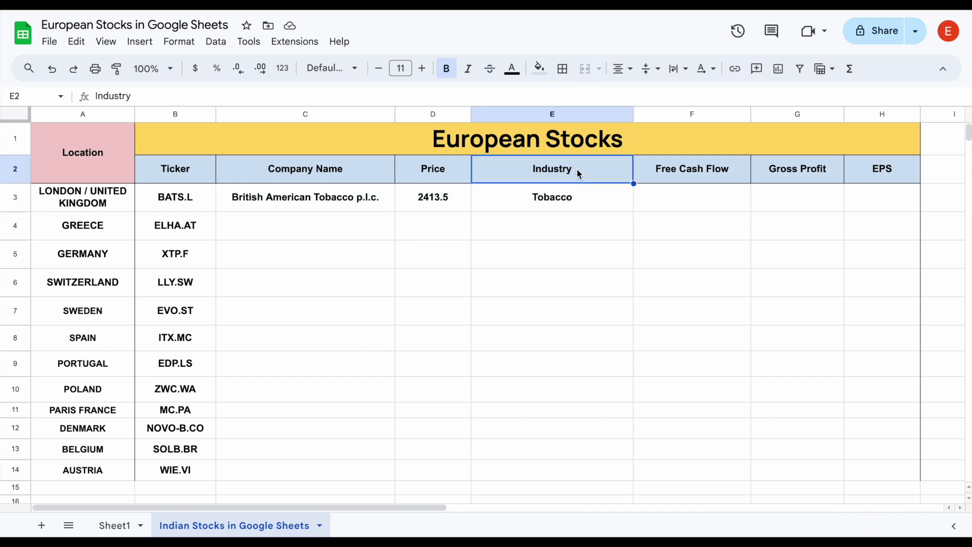
text(Sector)
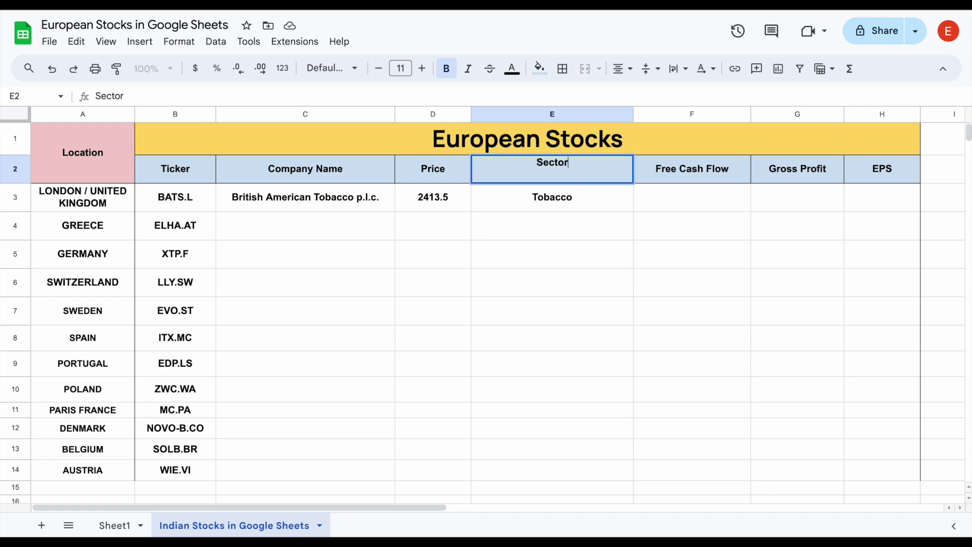
key(Return)
mouse_move(602, 206)
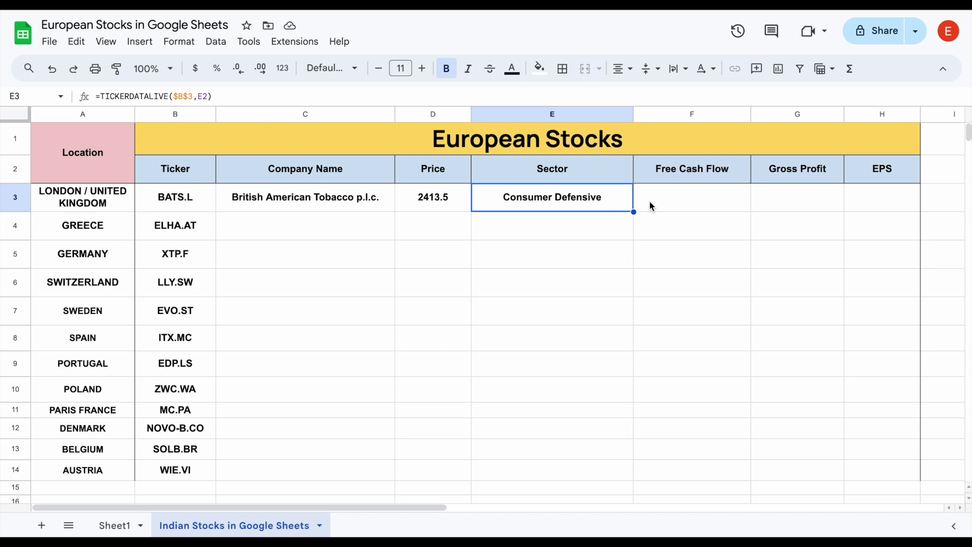
click(679, 202)
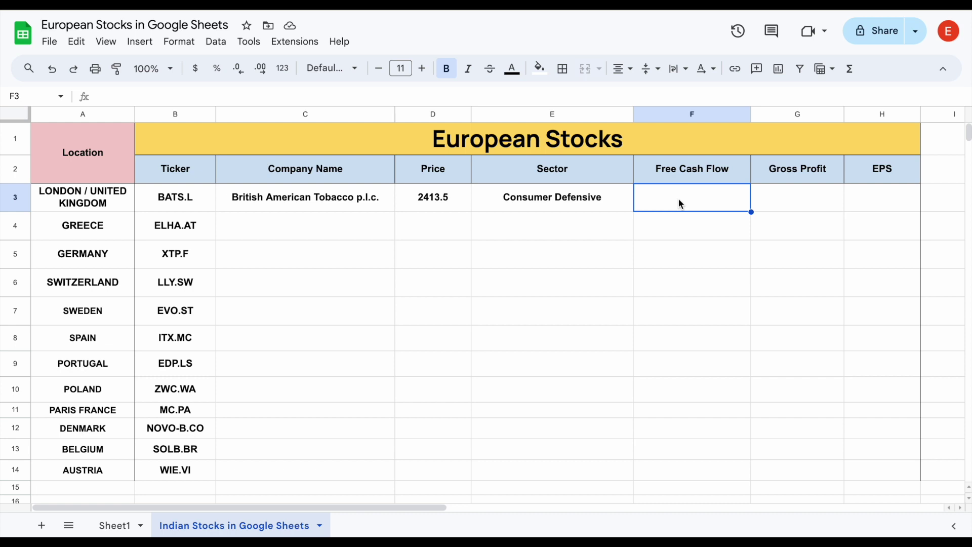
Enter =TICKERDATA(B3,F2,2021) in F3 for BATS.L's 2021 free cash flow.
text(=tick)
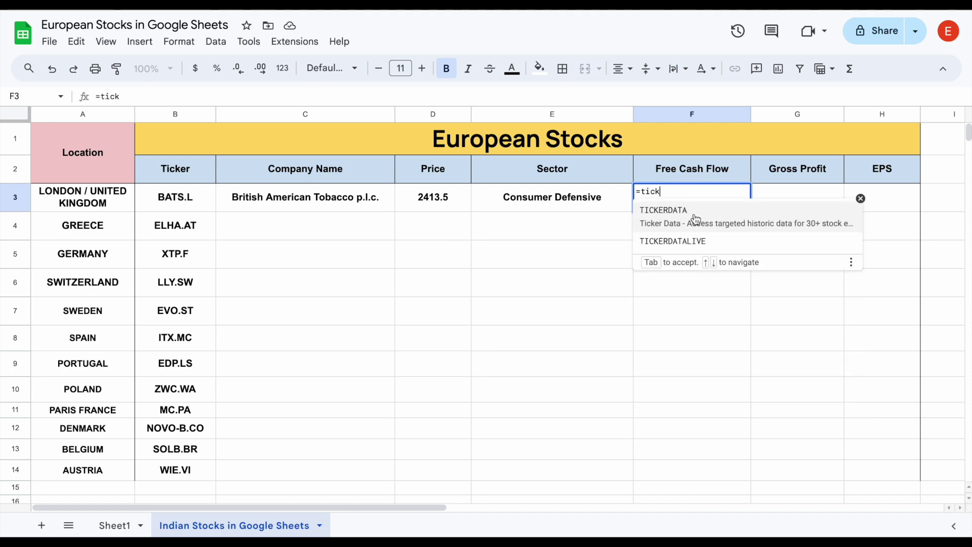
key(Tab)
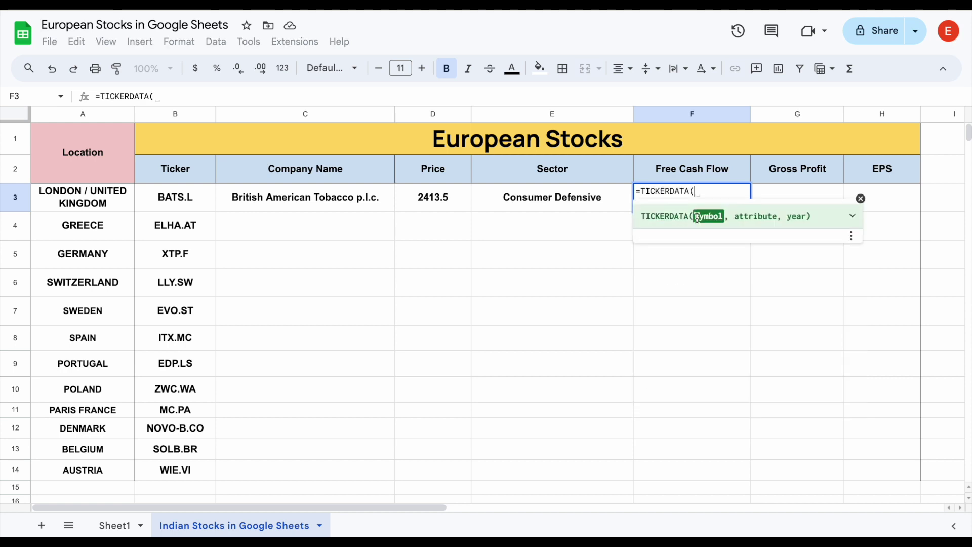
click(169, 203)
text(,)
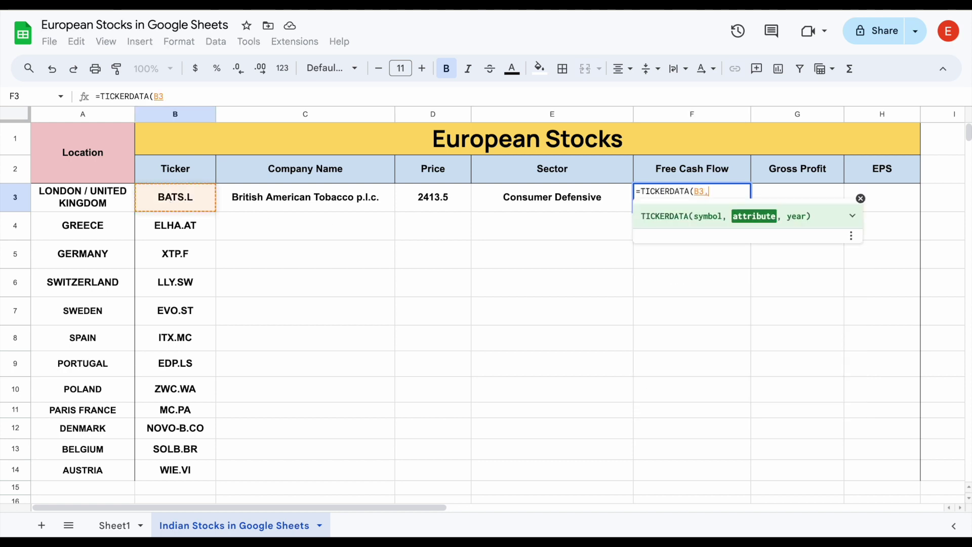
click(700, 170)
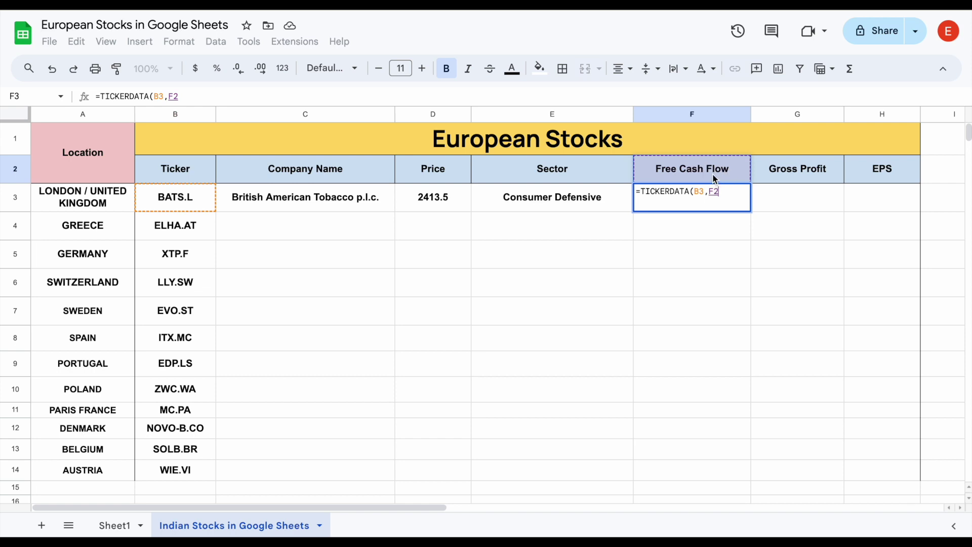
text(,)
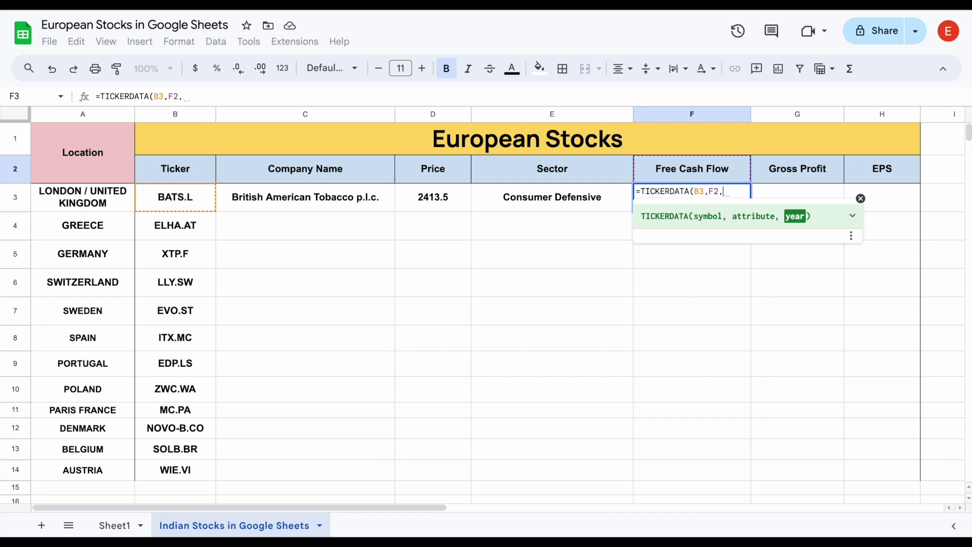
text(2021)
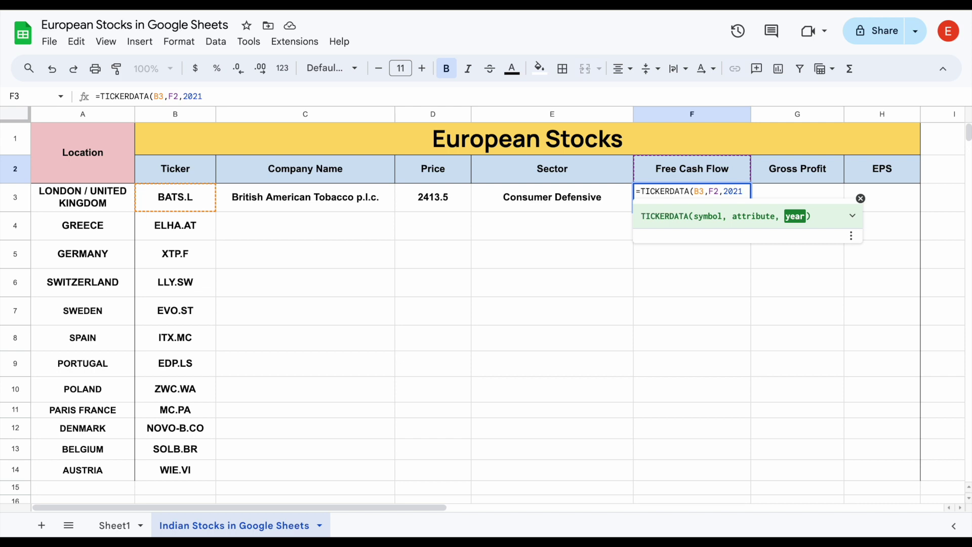
text())
key(Return)
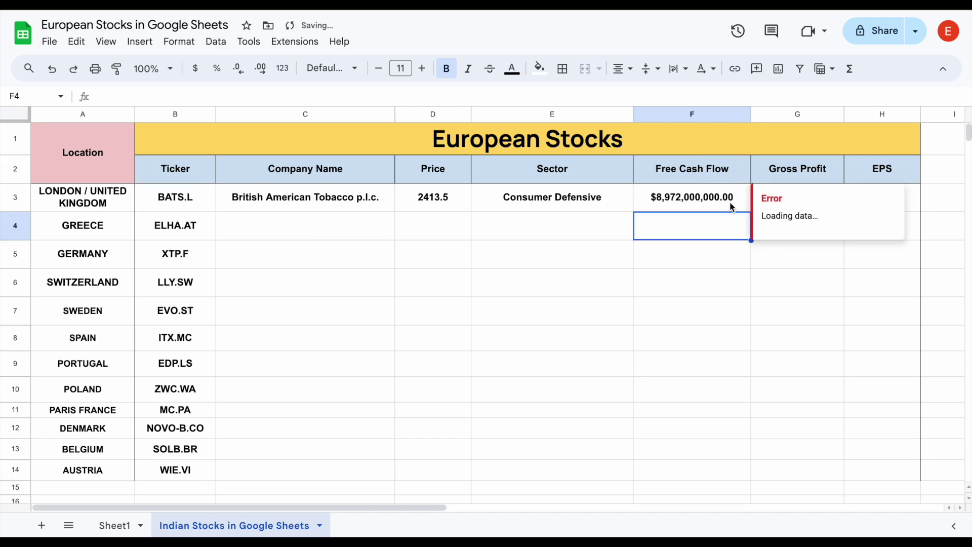
Make F3's ticker reference absolute as $B$3, returning $8,972,000,000.00.
click(711, 201)
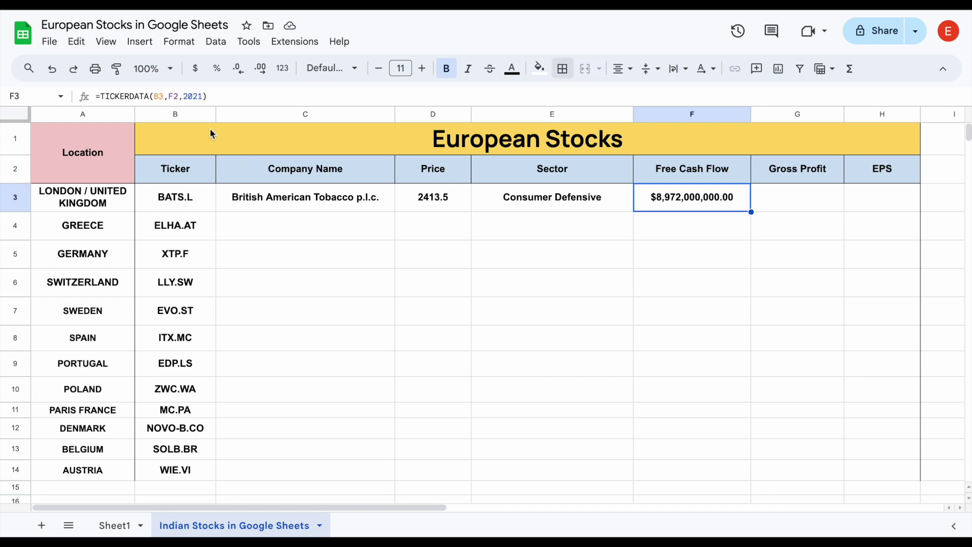
click(159, 100)
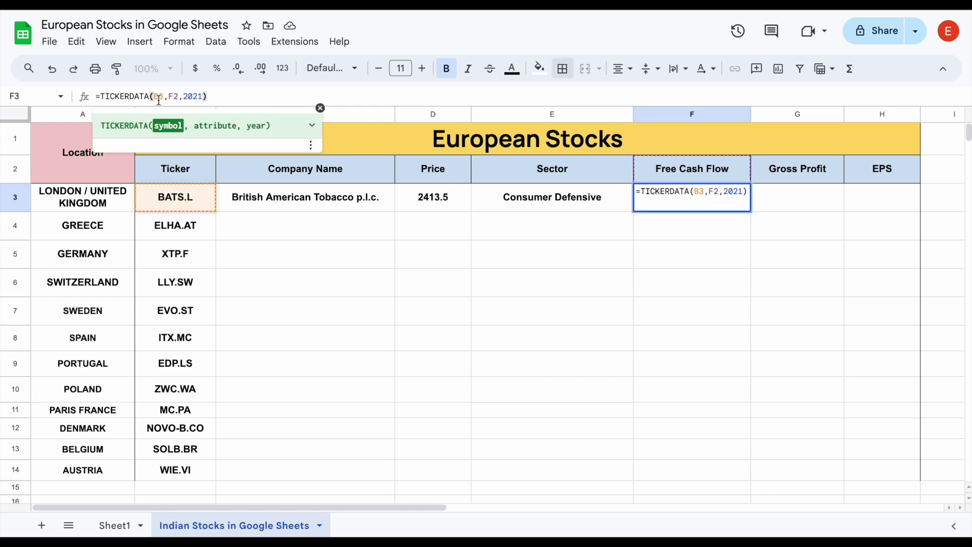
text($B$)
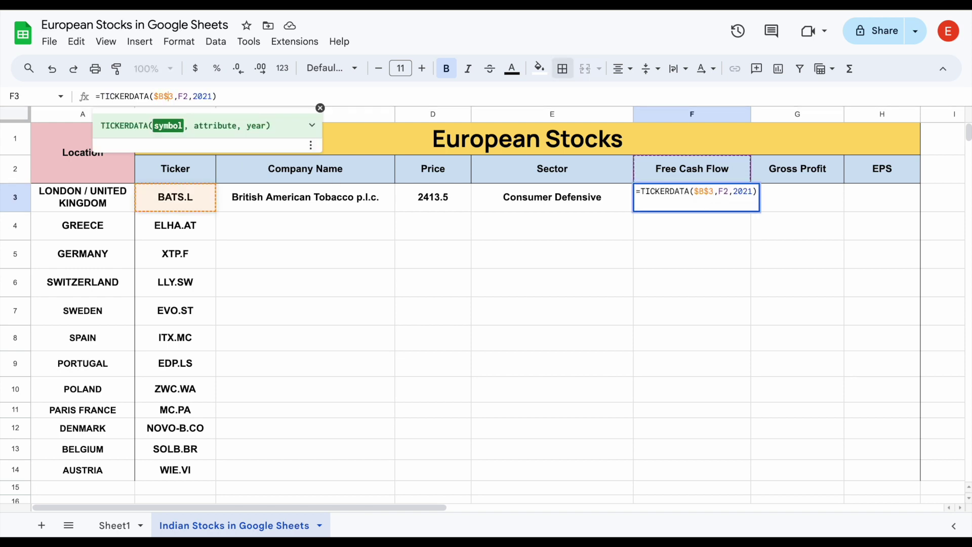
key(Return)
click(719, 201)
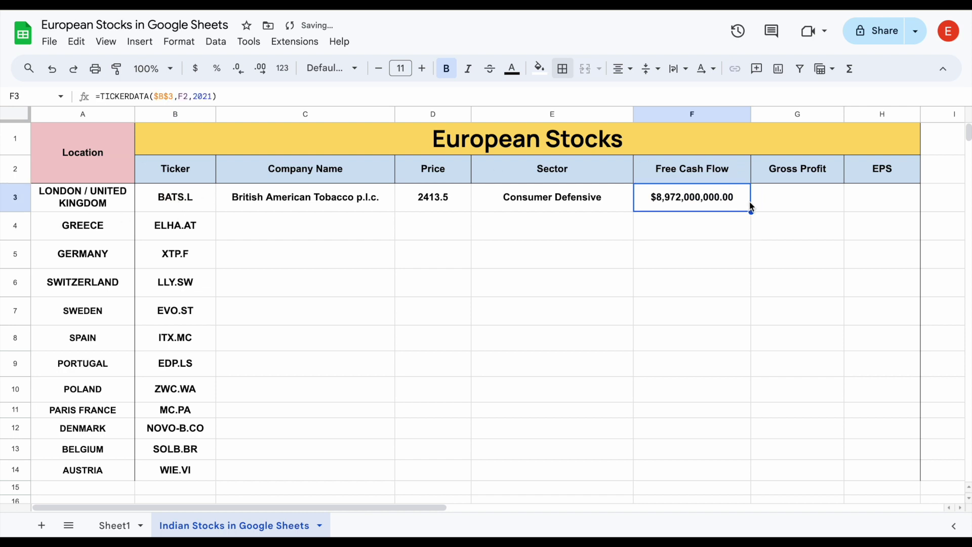
Fill F3's formula into G3:H3 for gross profit $21,302,000,000.00 and EPS $2.97.
drag(784, 212, 850, 211)
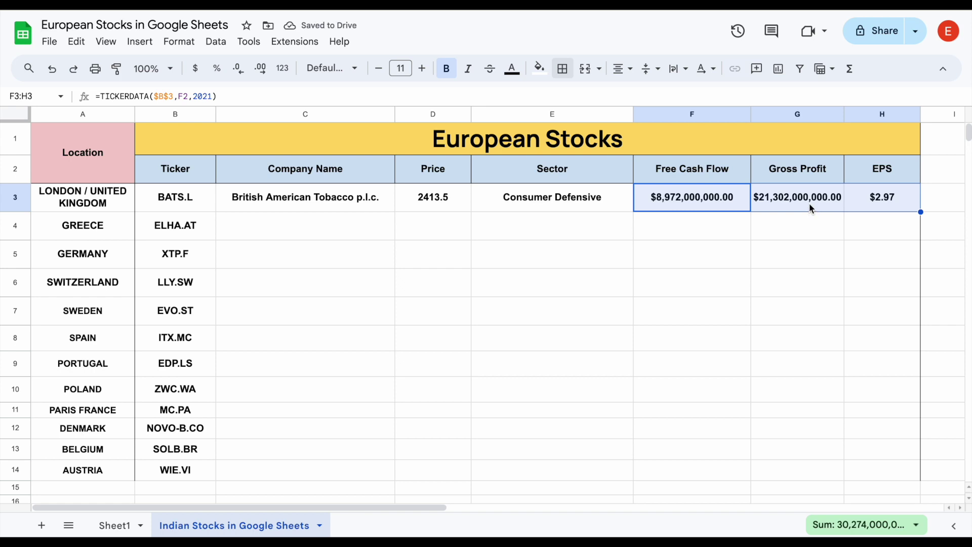
click(810, 205)
click(866, 202)
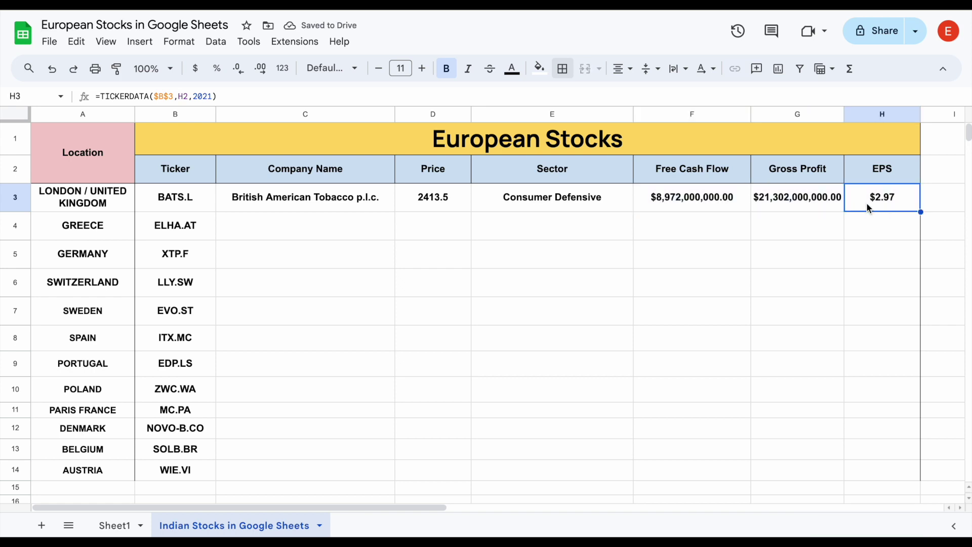
click(199, 196)
click(122, 197)
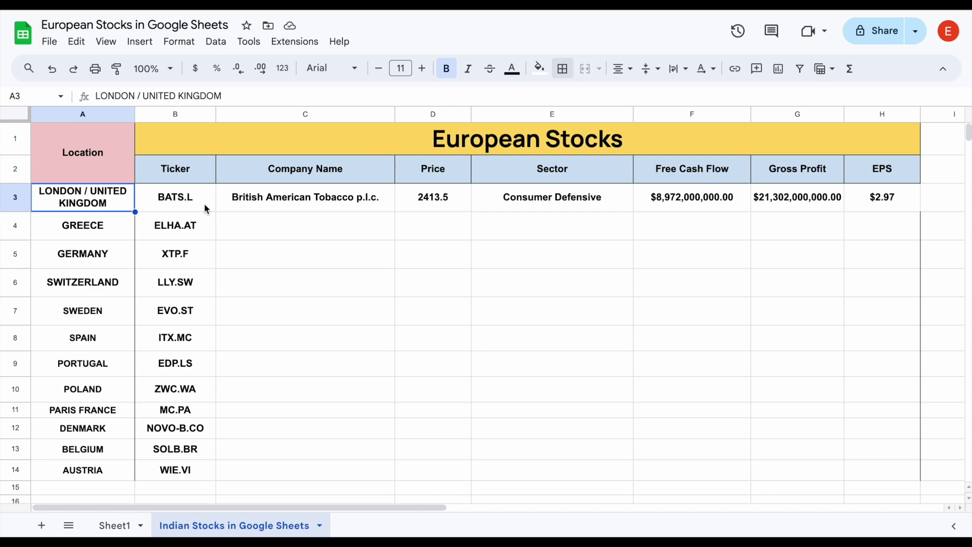
click(280, 210)
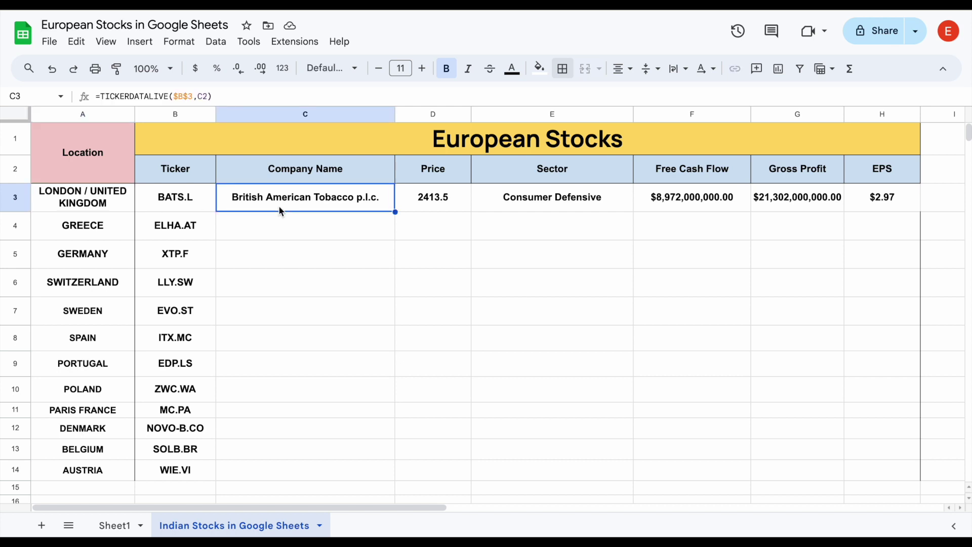
click(197, 208)
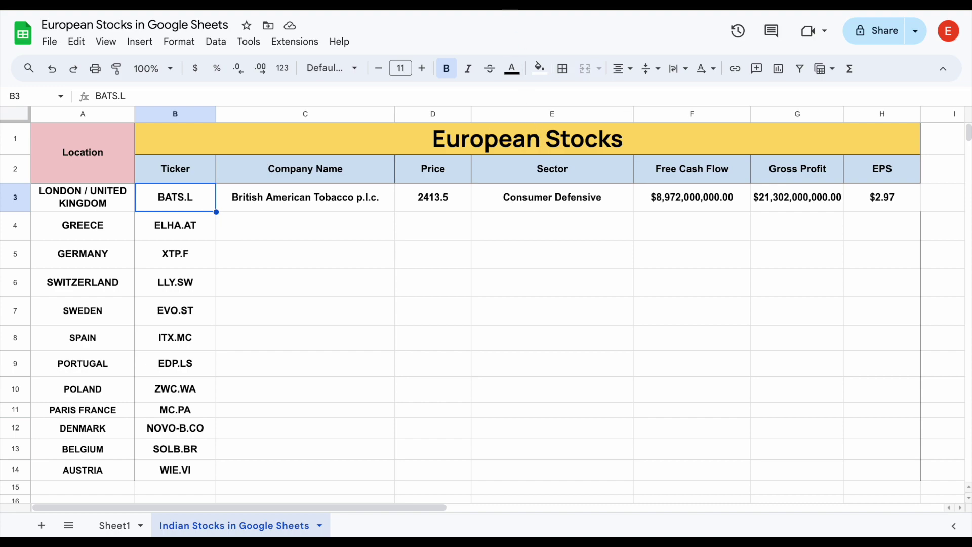
click(469, 4)
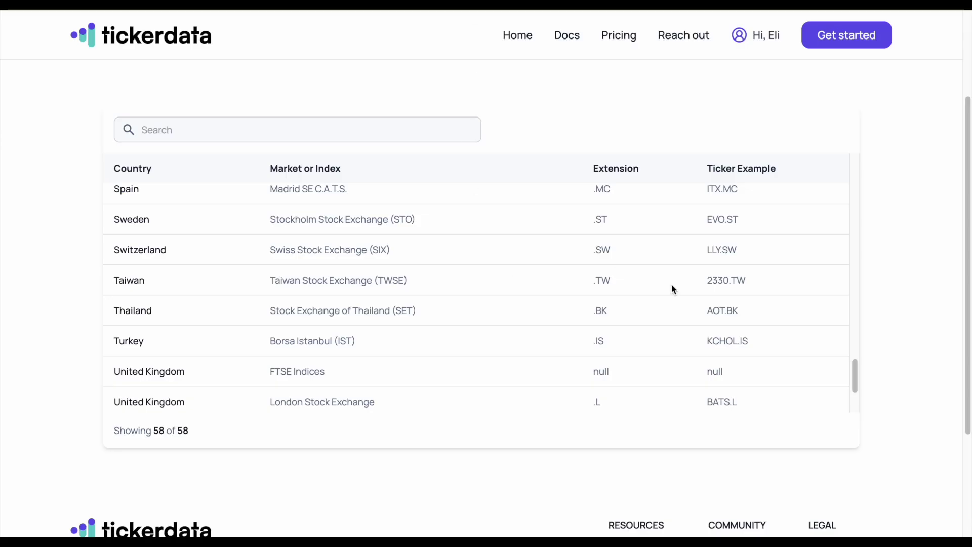
scroll(671, 284, down, 3)
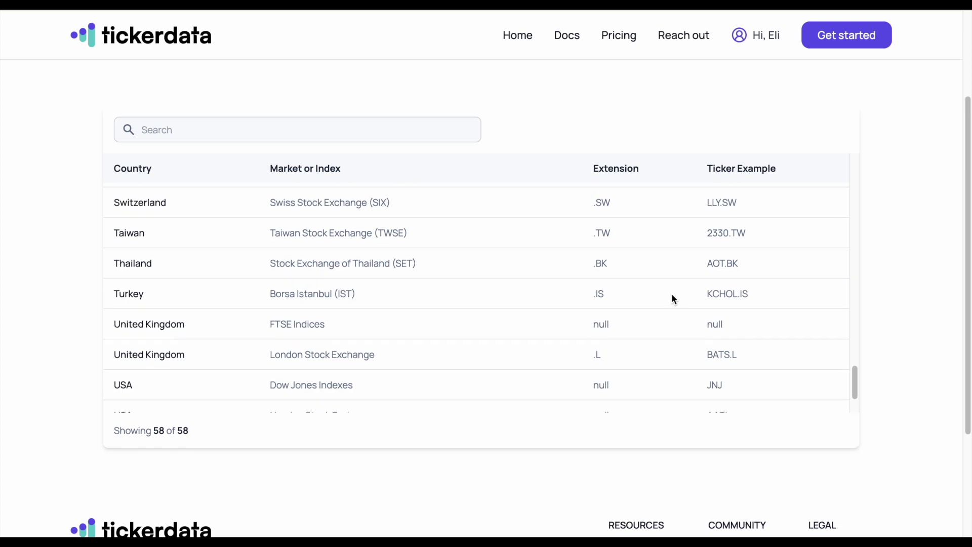
drag(270, 336, 404, 343)
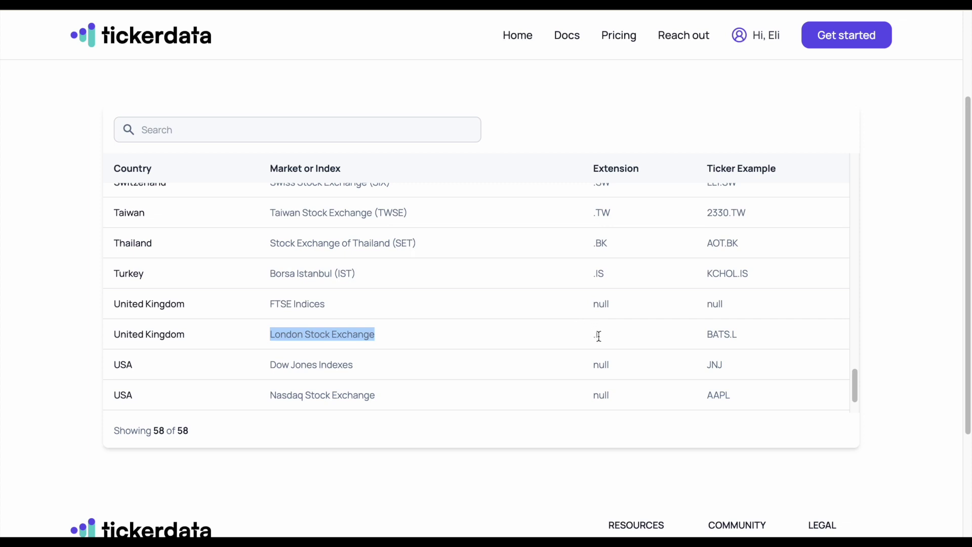
drag(591, 334, 605, 336)
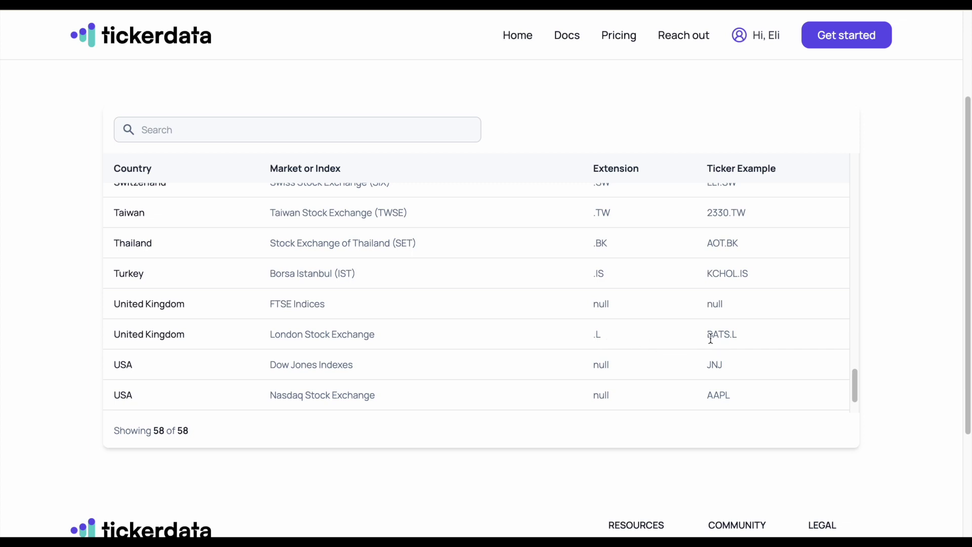
drag(708, 335, 733, 336)
drag(730, 335, 745, 340)
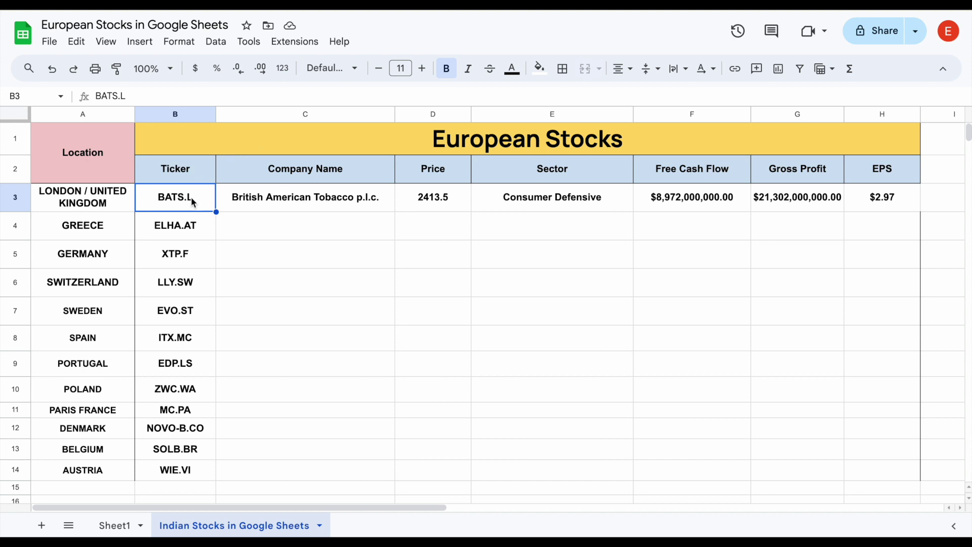
Fill row 3's C3:H3 formulas down through row 14 for every ticker.
drag(333, 200, 862, 212)
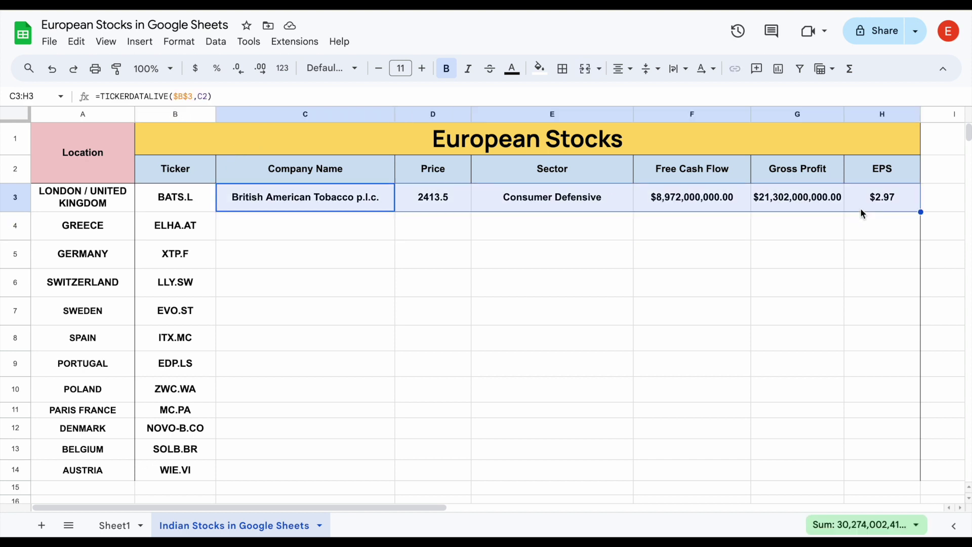
click(111, 197)
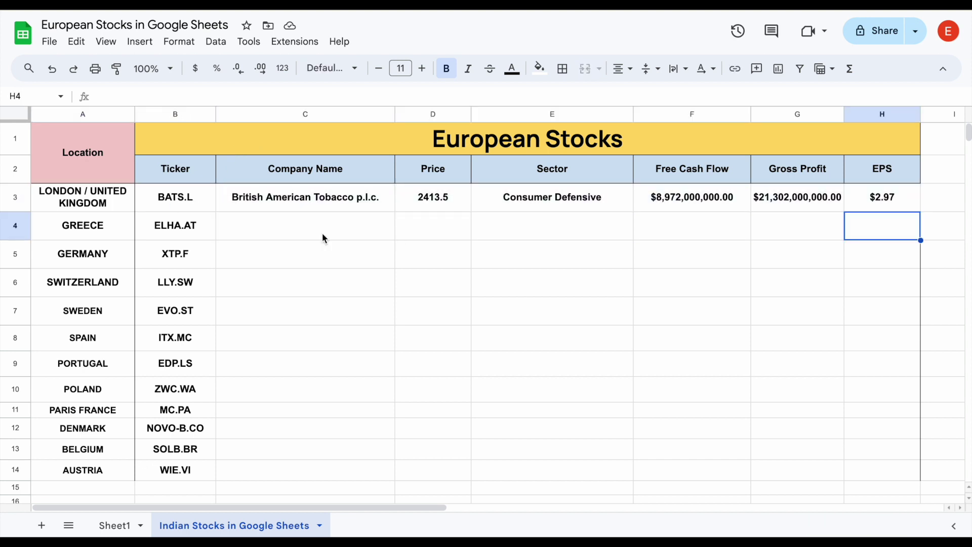
drag(319, 206, 900, 478)
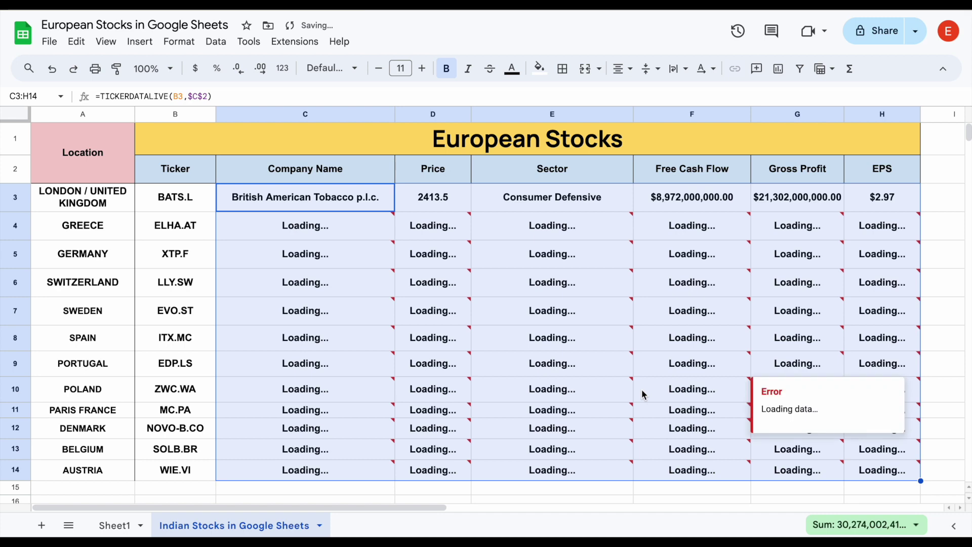
mouse_move(588, 395)
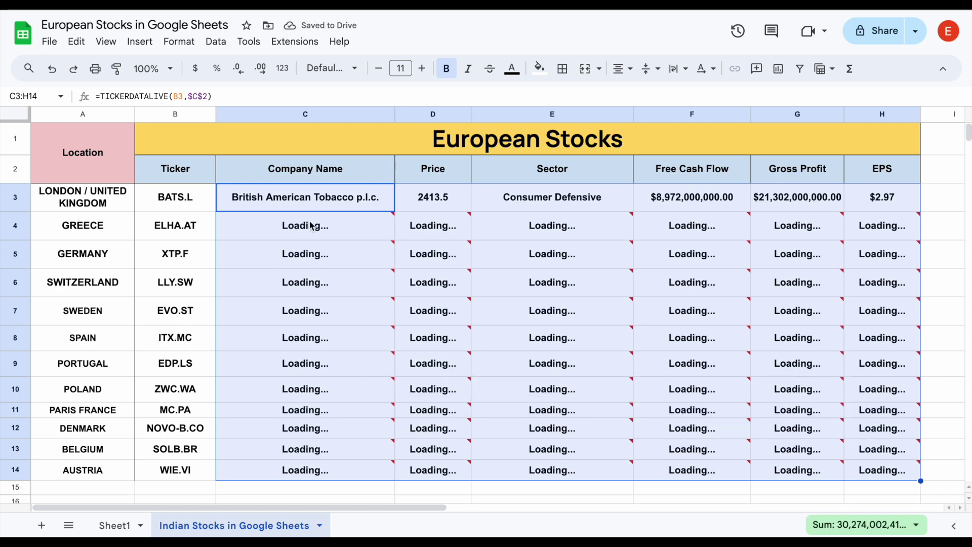
click(944, 468)
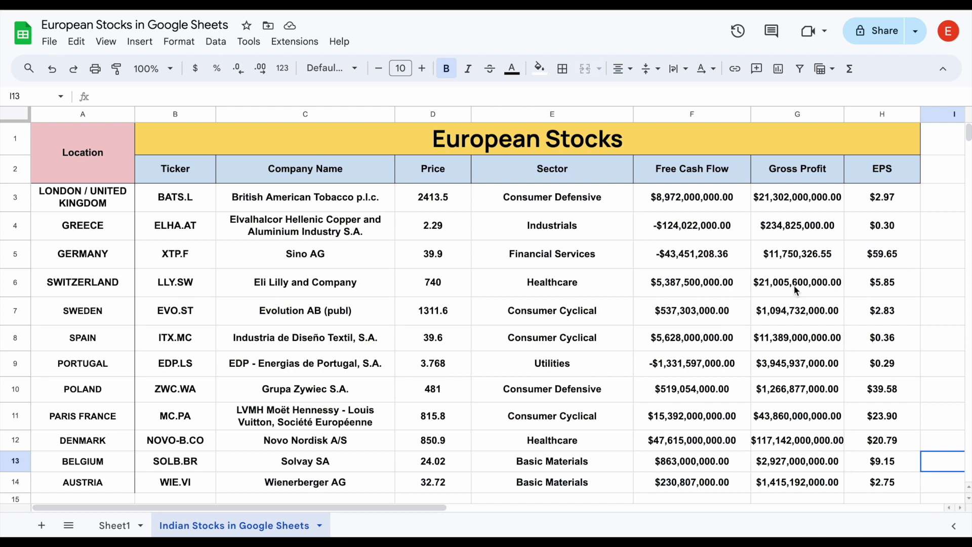
click(701, 175)
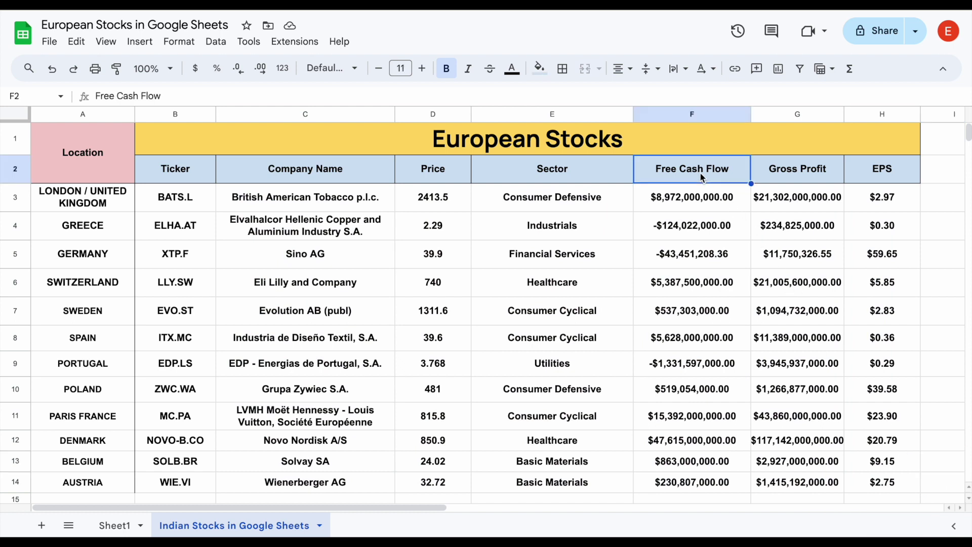
Rename F2 to Net Income so BATS.L shows $6,801,000,000.00.
text(Net Income)
key(Return)
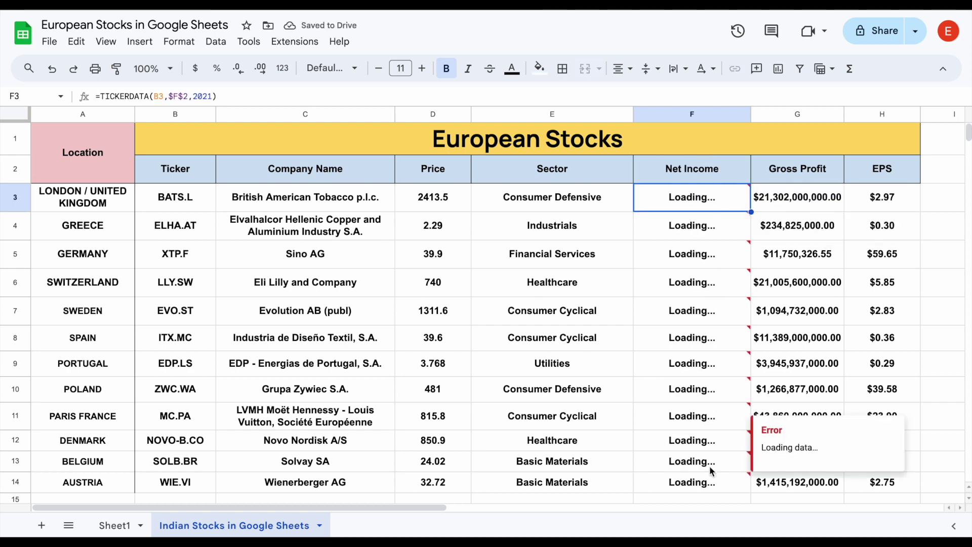
click(940, 263)
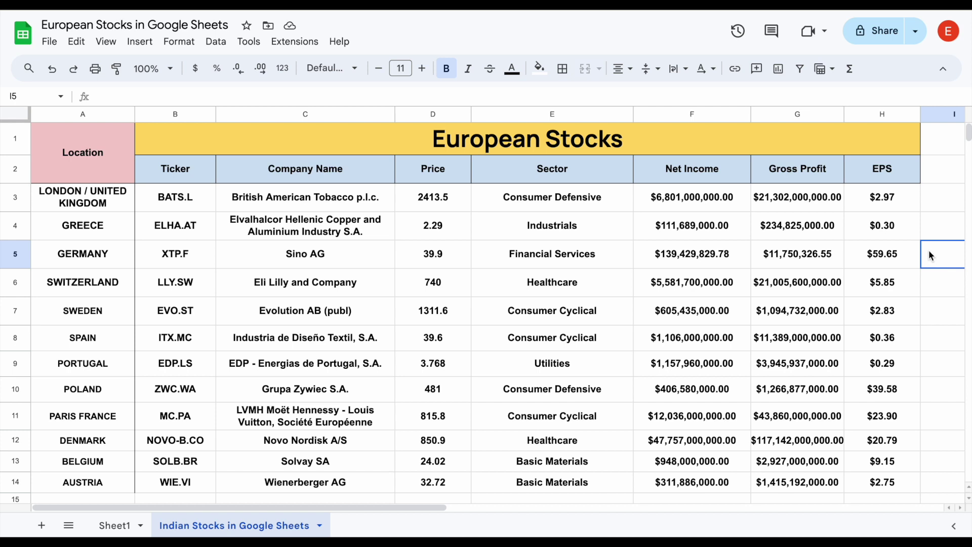
click(555, 10)
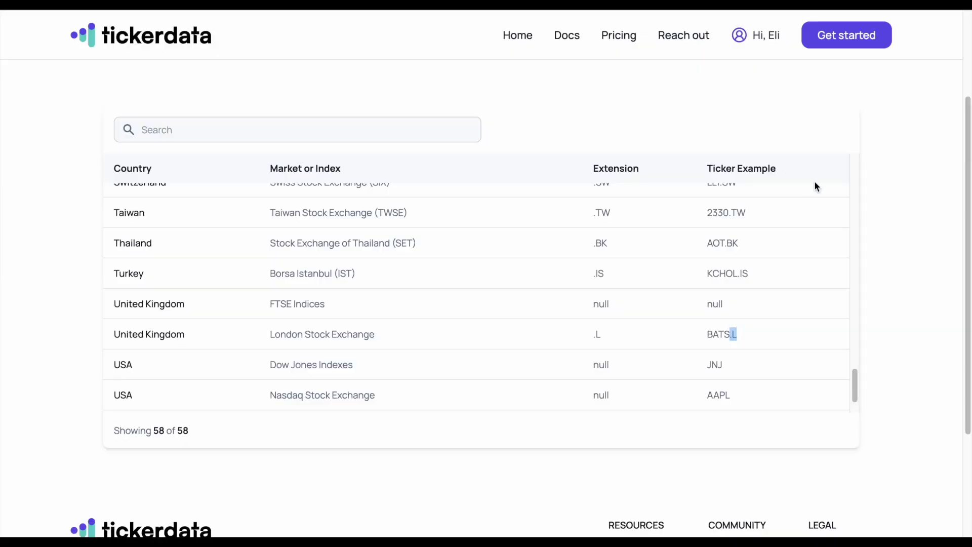
drag(856, 385, 651, 129)
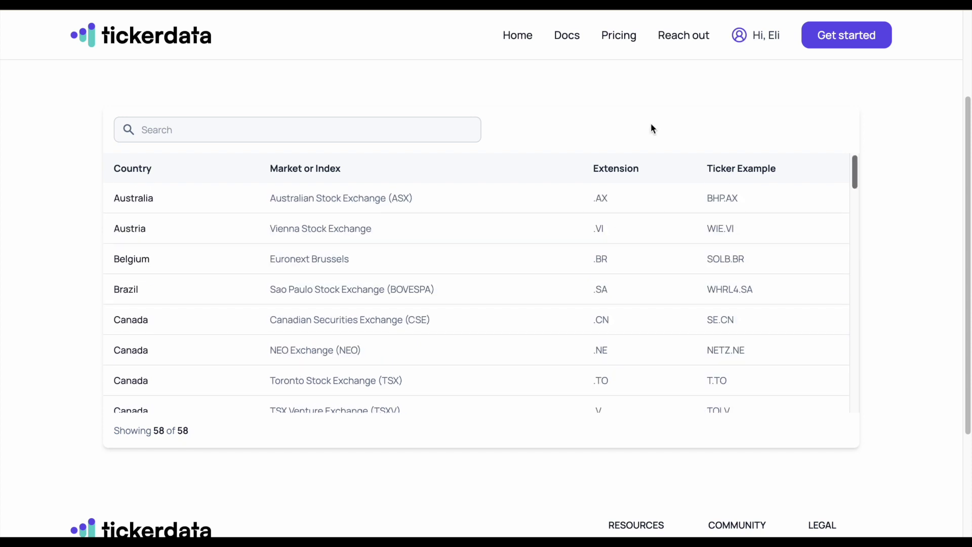